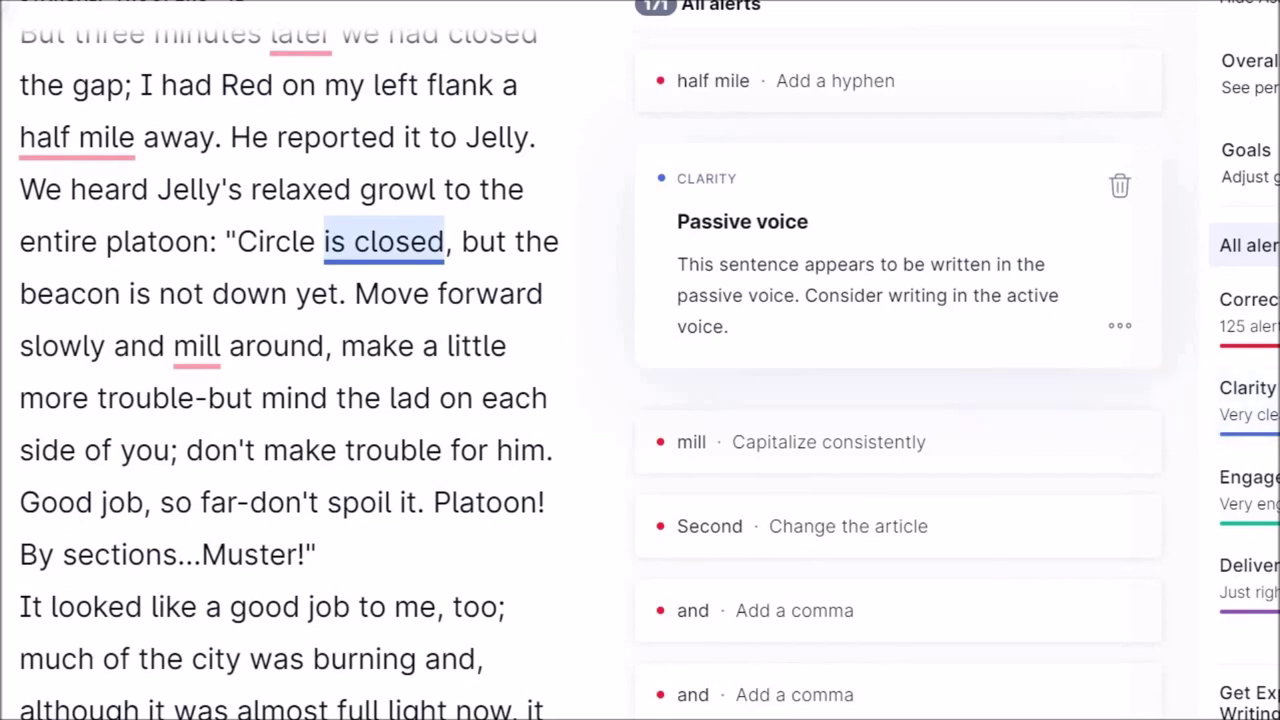
pyautogui.click(742, 517)
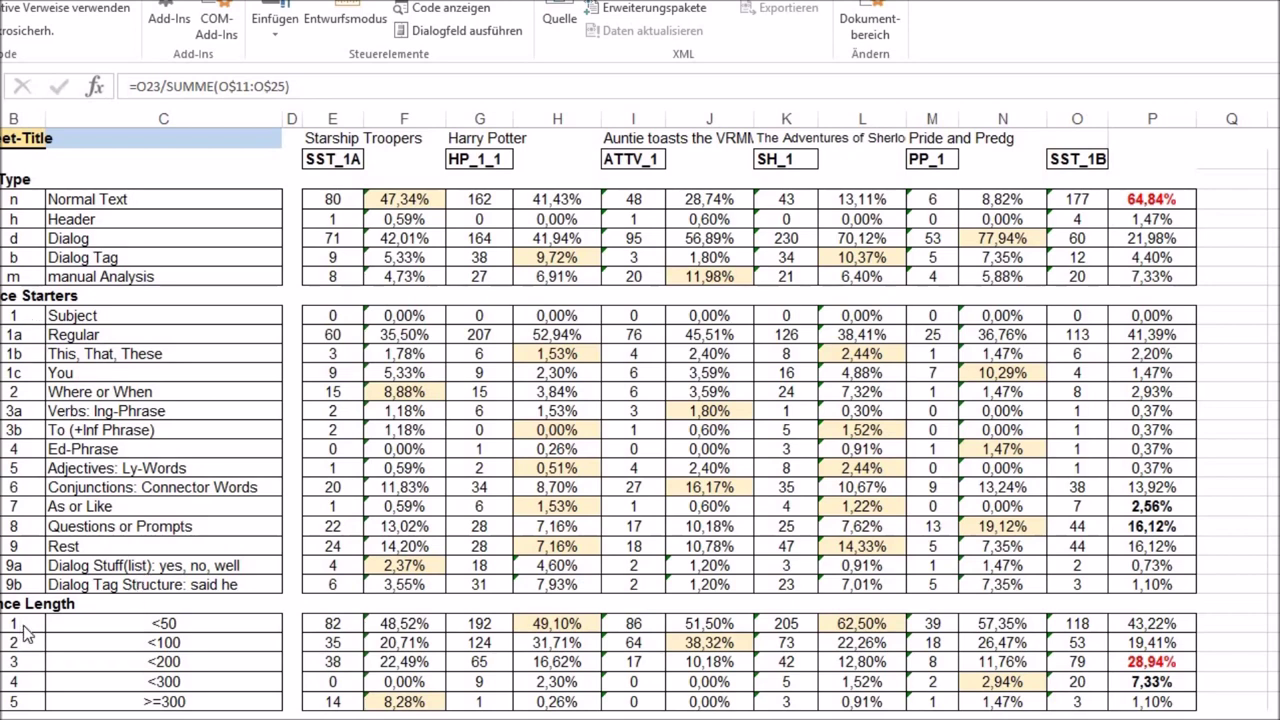
# Examine the sentence type and sentence starter counts for SST_1B, comparing them with SST_1A and the other texts
pyautogui.click(1077, 163)
pyautogui.click(320, 160)
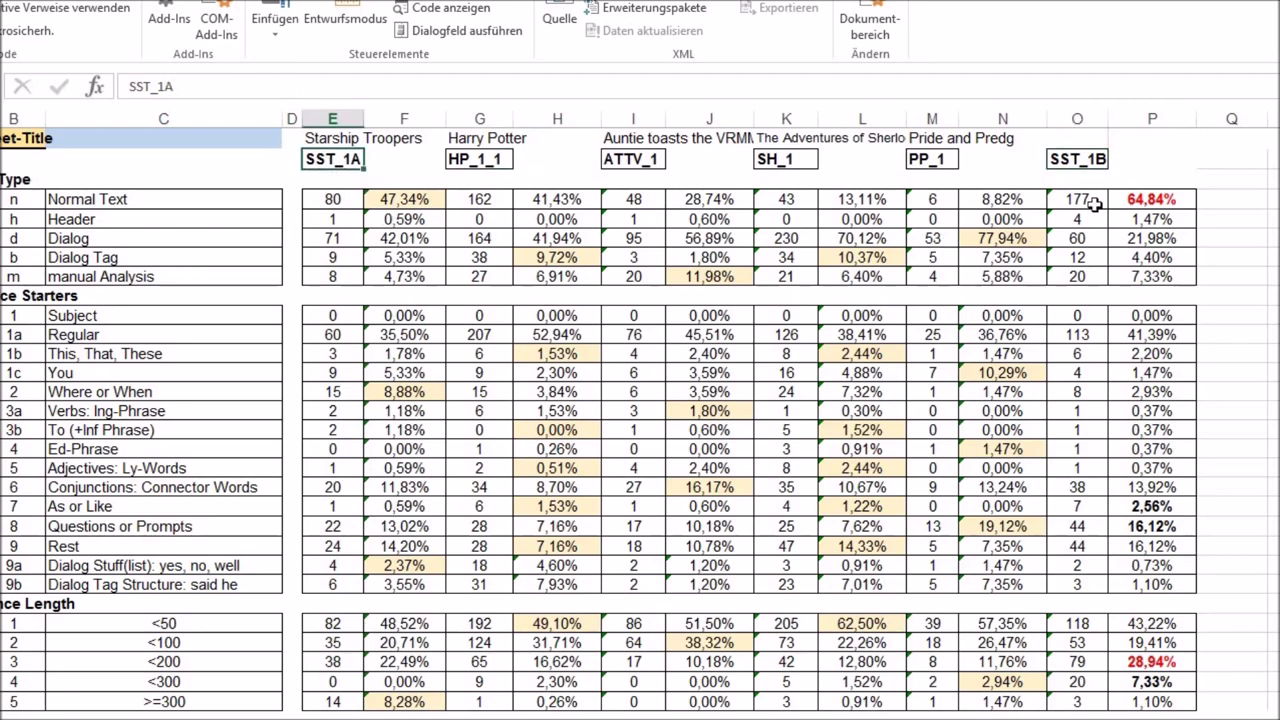
pyautogui.click(1078, 178)
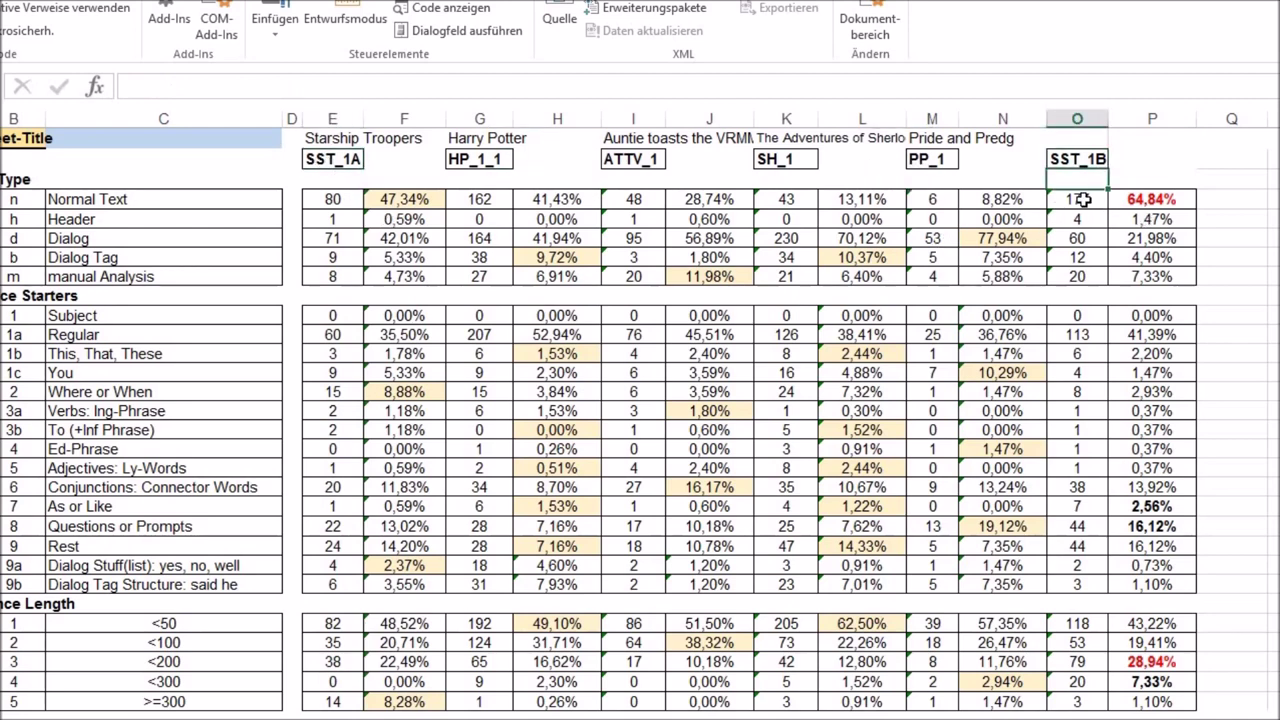
pyautogui.click(1080, 200)
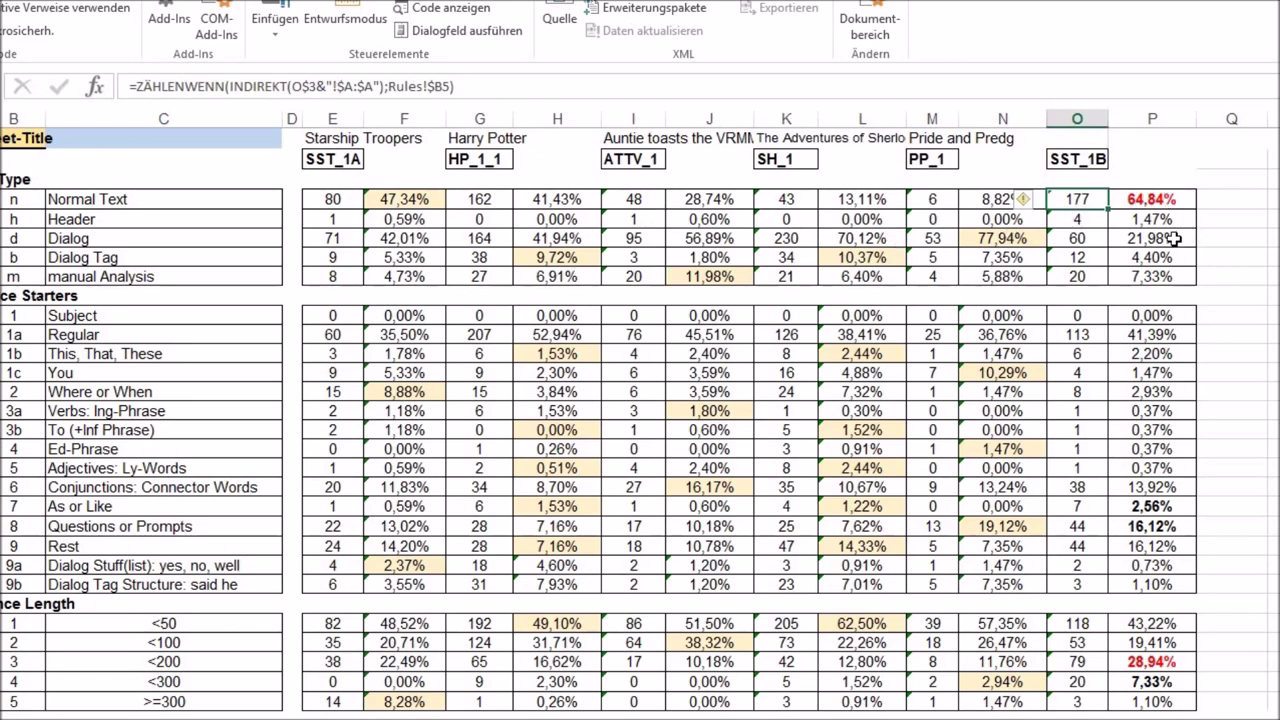
pyautogui.press('Down')
pyautogui.press('Down')
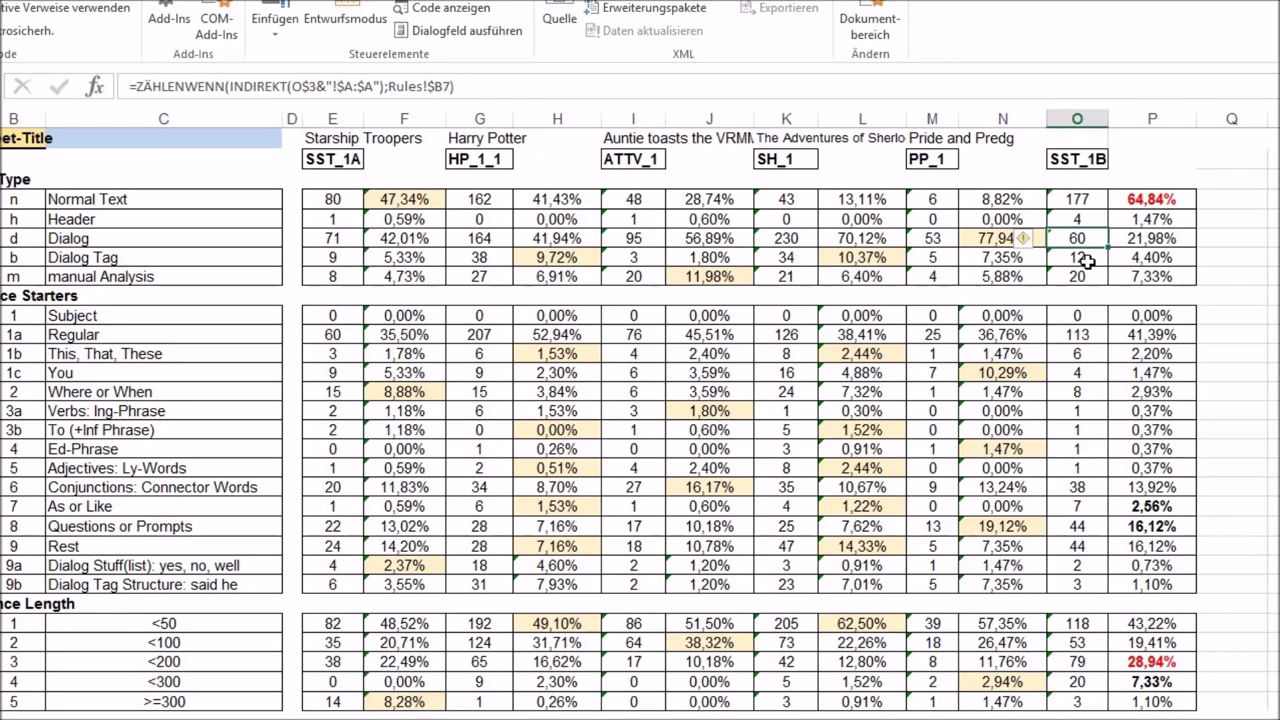
pyautogui.press('Down')
pyautogui.press('Down')
pyautogui.press('Down')
pyautogui.press('Down')
pyautogui.press('Down')
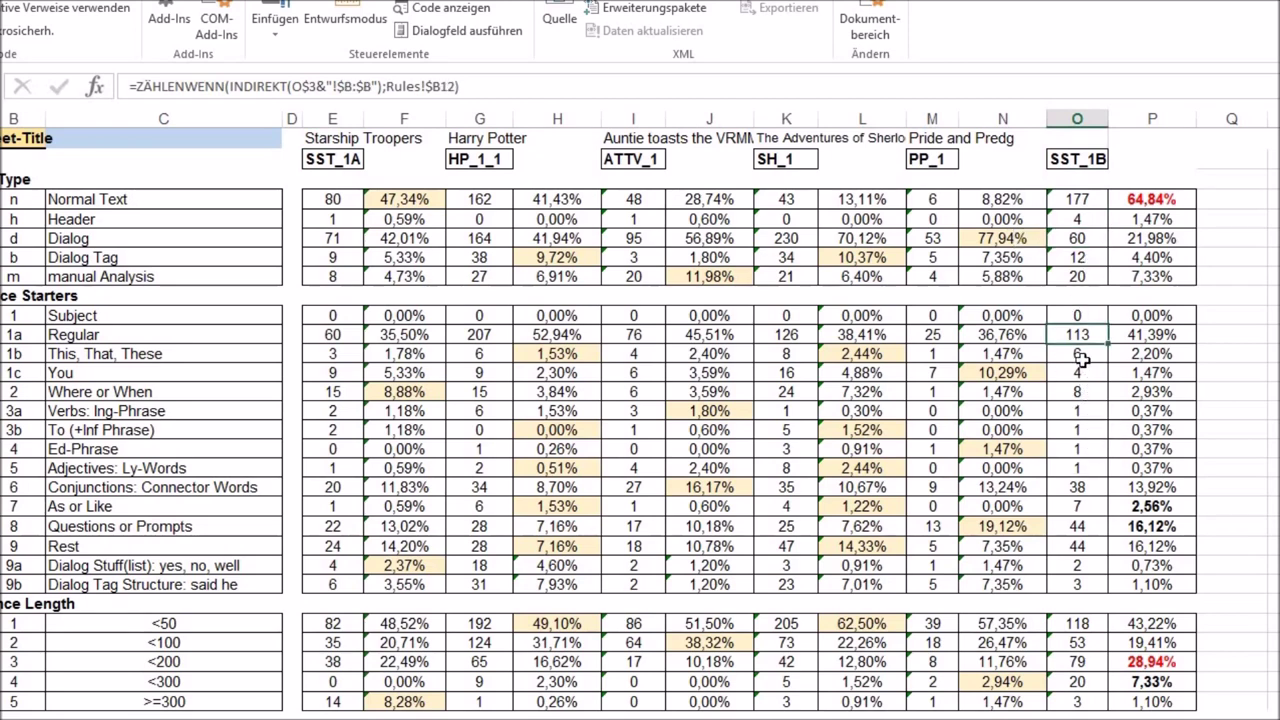
pyautogui.moveTo(1080, 354); pyautogui.dragTo(1085, 522)
pyautogui.click(1085, 522)
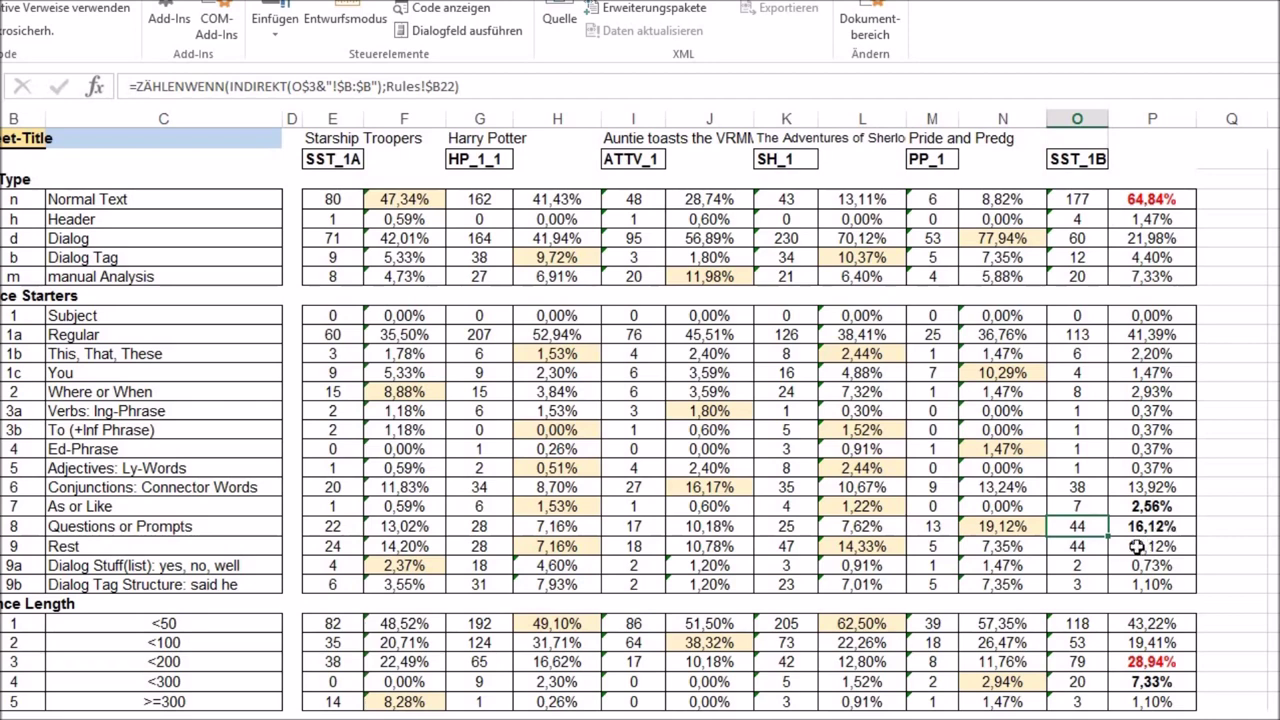
# Compare the sentence length categories <200, <300 and >=300 between SST_1B and SST_1A
pyautogui.click(1095, 661)
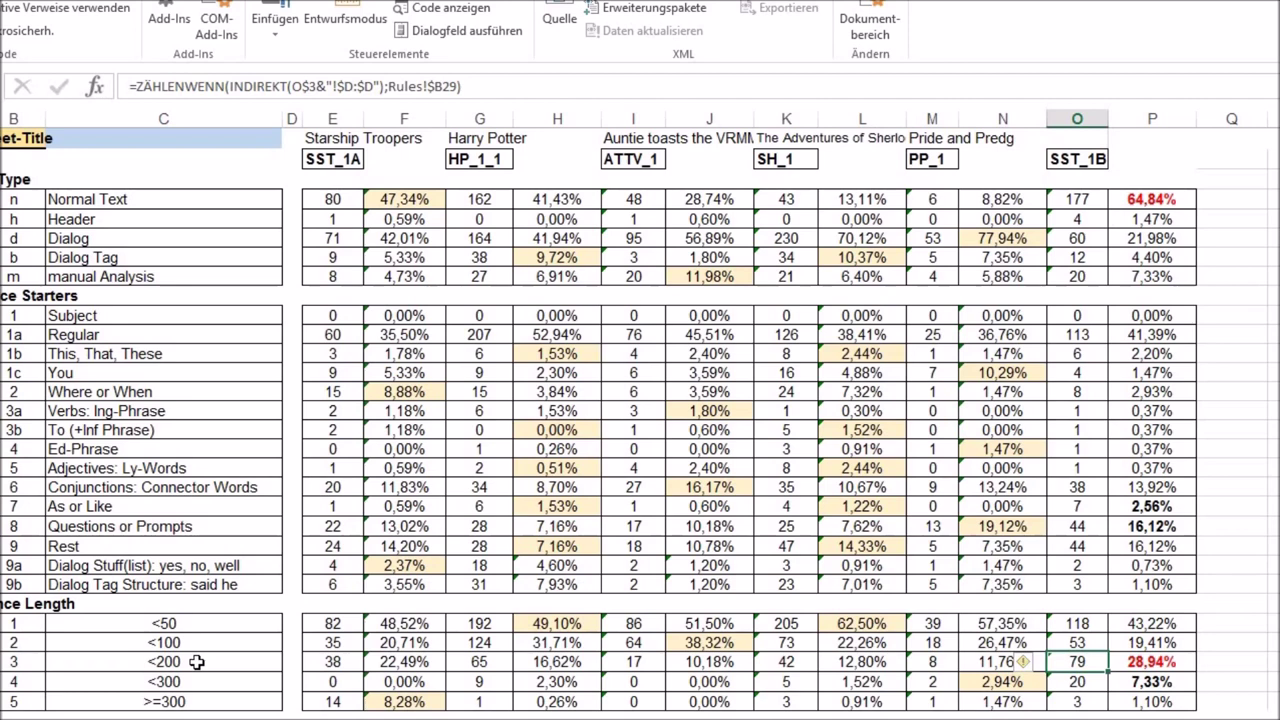
pyautogui.click(1125, 667)
pyautogui.press('Down')
pyautogui.press('Down')
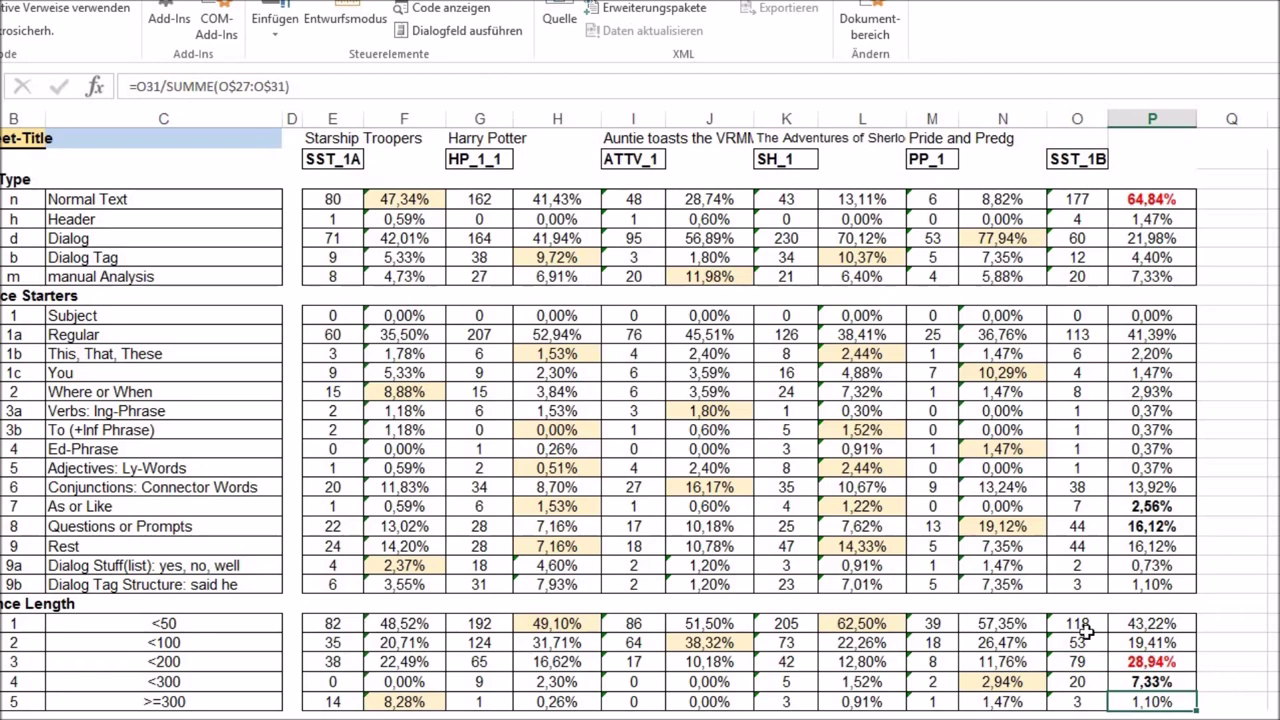
pyautogui.click(403, 703)
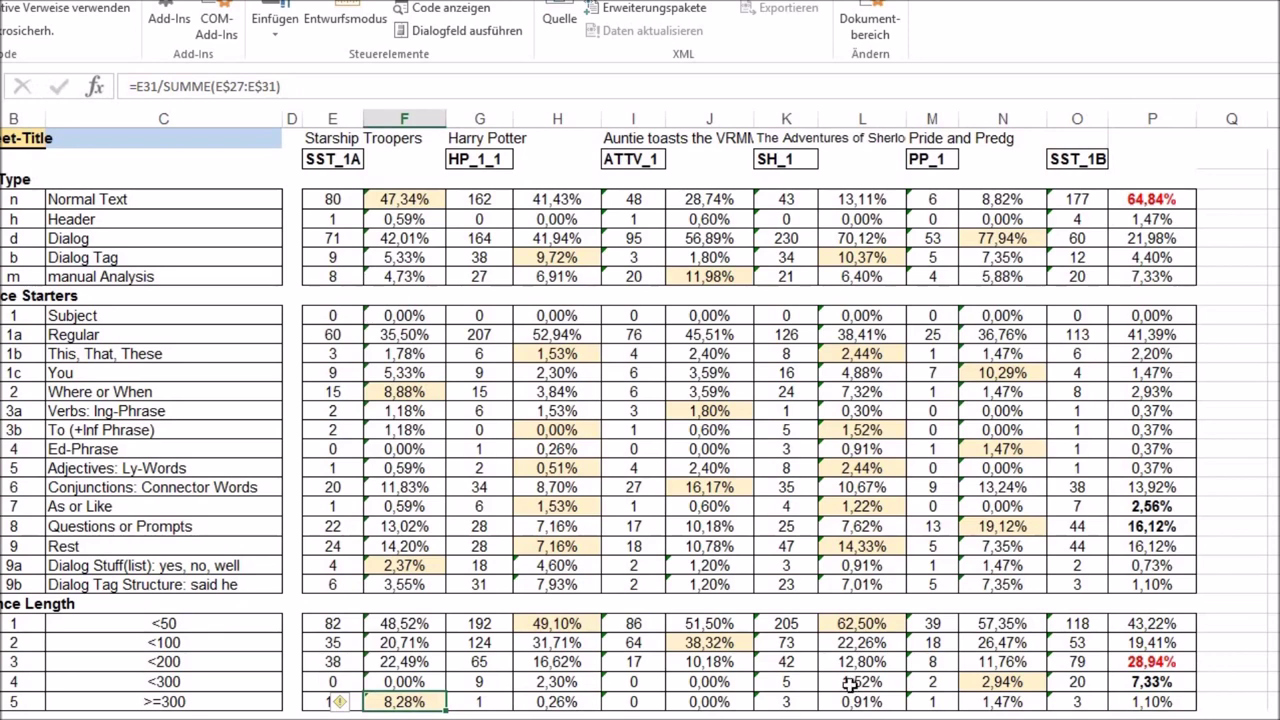
pyautogui.click(1155, 684)
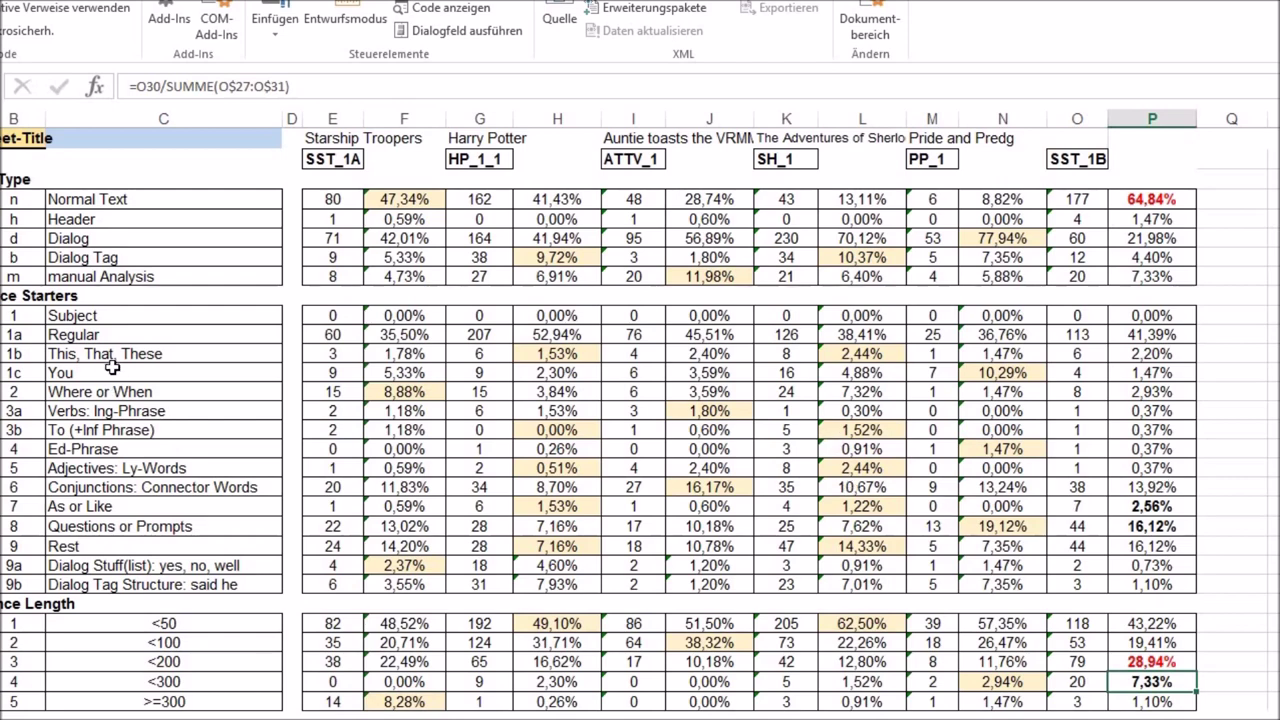
# Switch to the sheet listing individual sentences and review the sentences with Starter 2
pyautogui.hotkey('ctrl', 'pagedown')
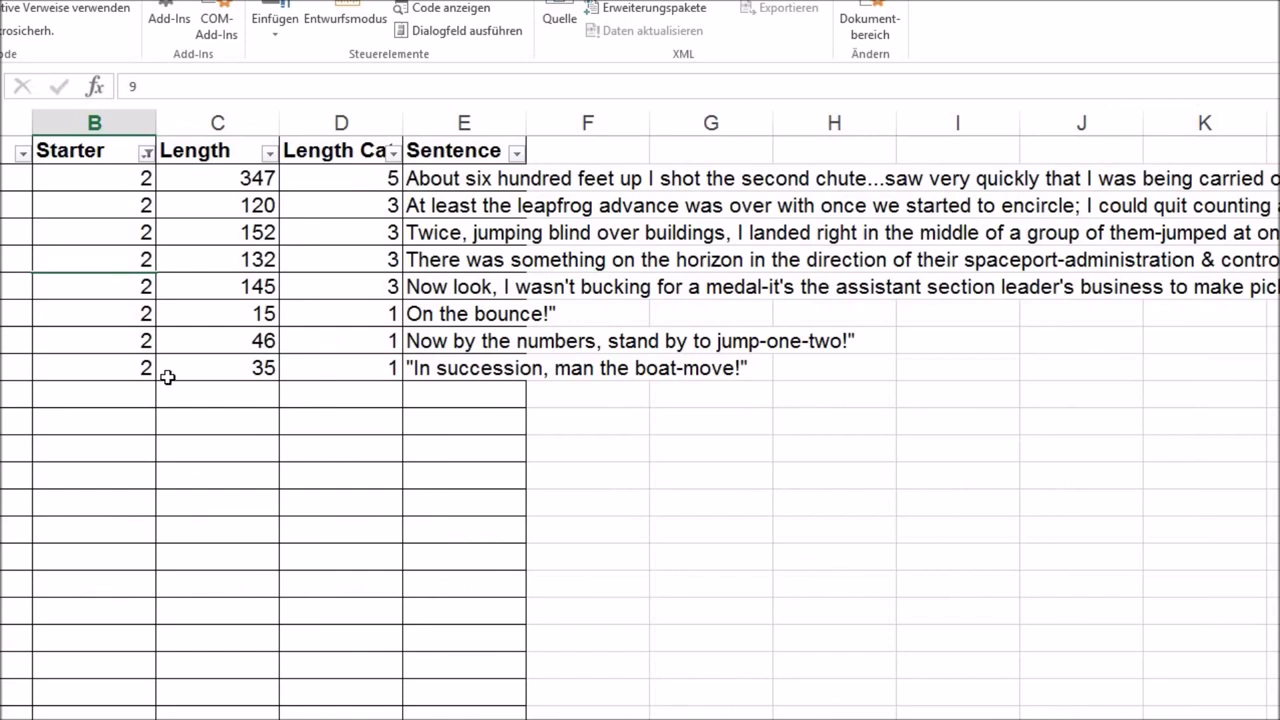
pyautogui.moveTo(462, 179); pyautogui.dragTo(465, 224)
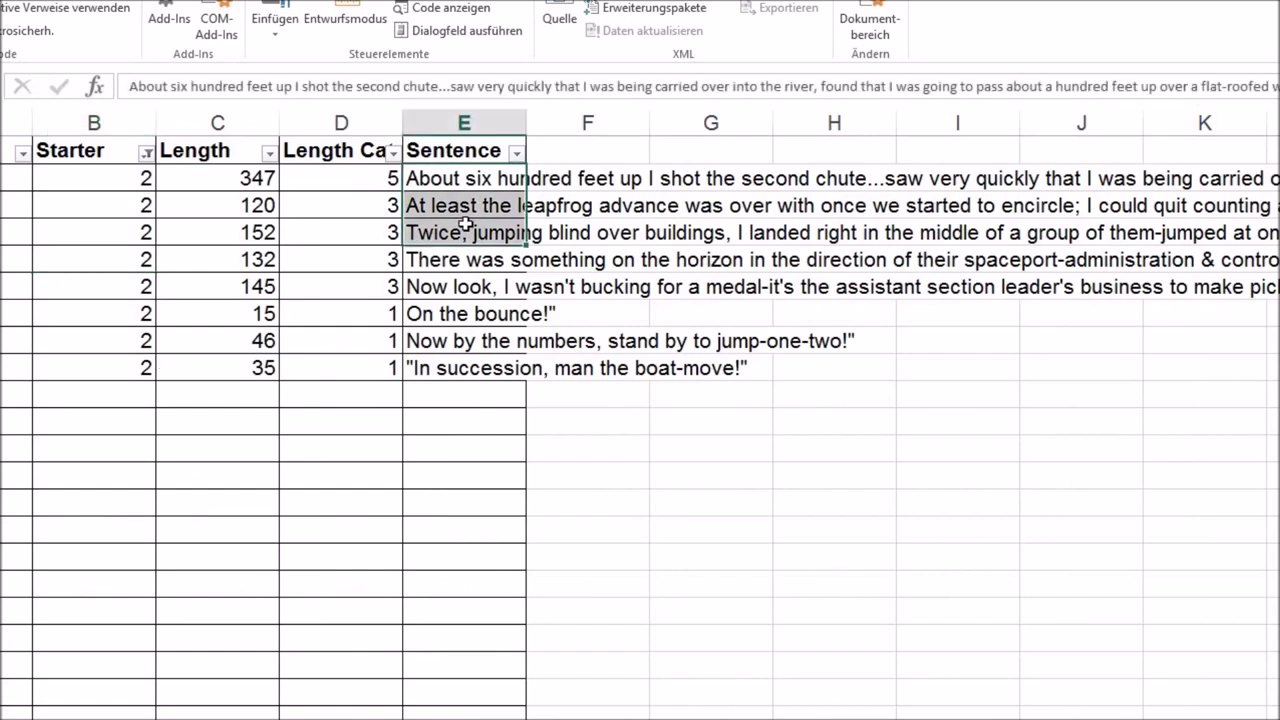
pyautogui.click(470, 287)
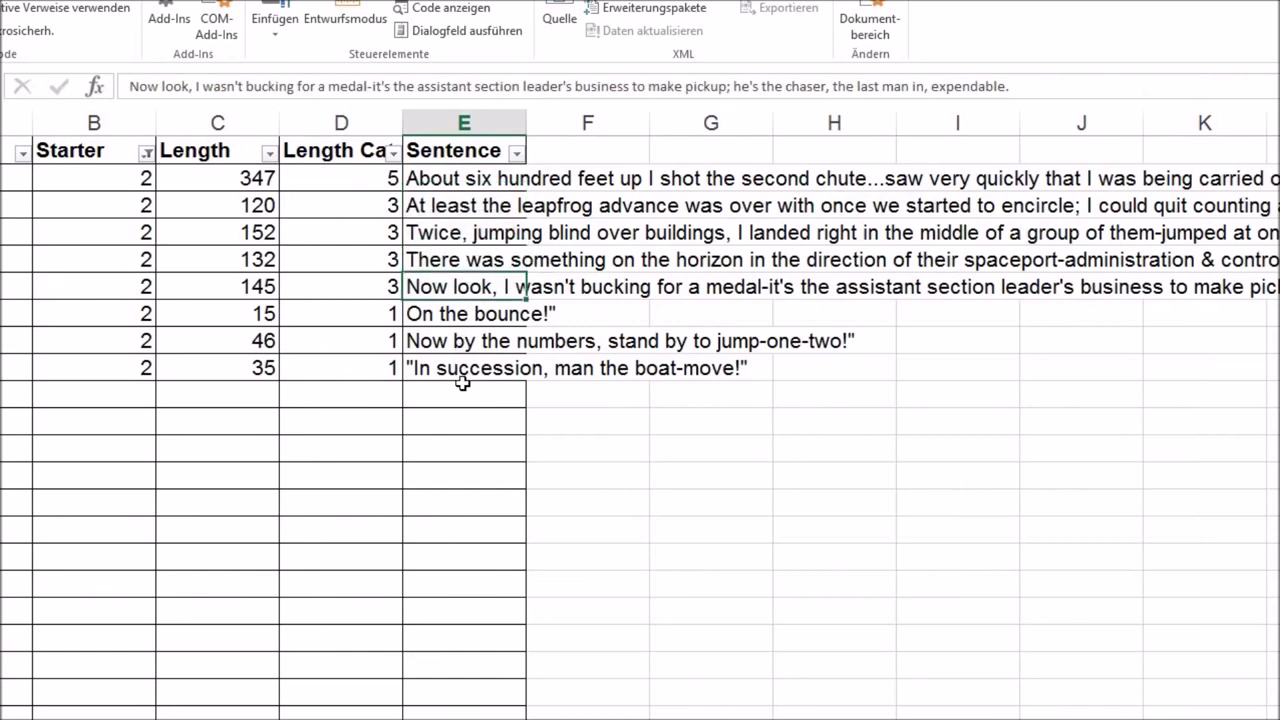
pyautogui.click(462, 370)
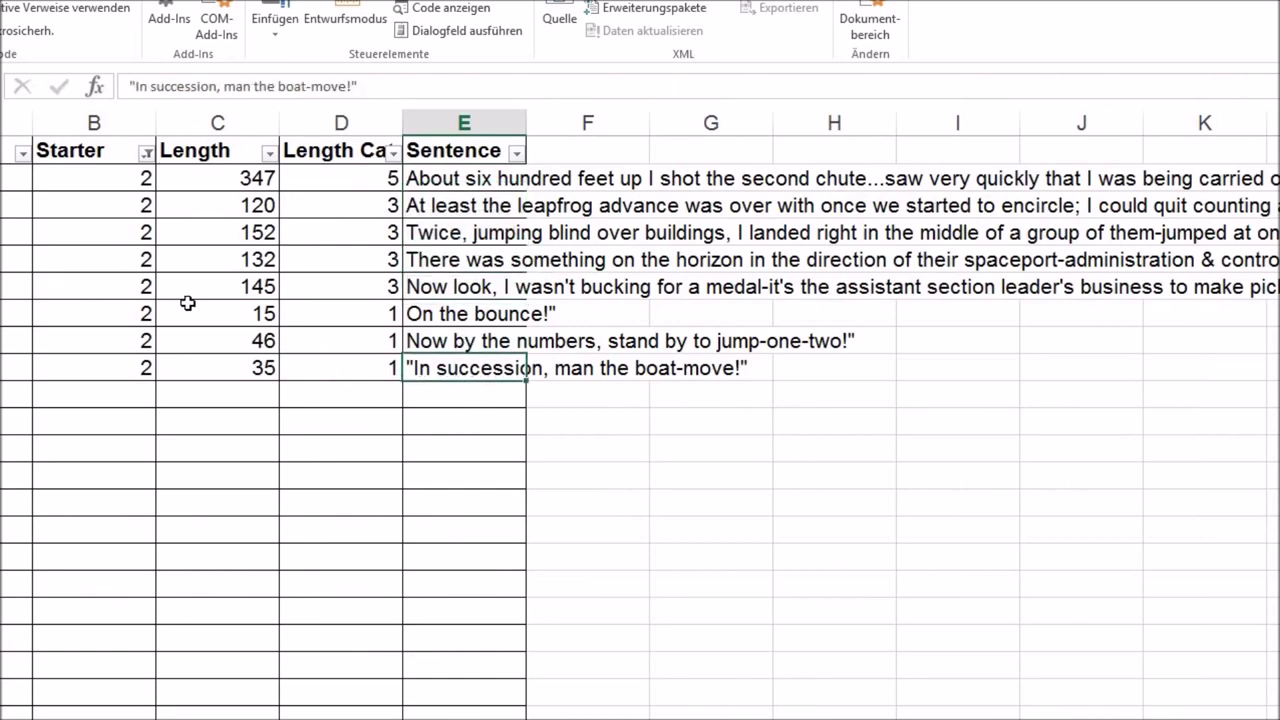
# Filter the Starter column to category 4 and then category 5 to view their sentences
pyautogui.click(147, 153)
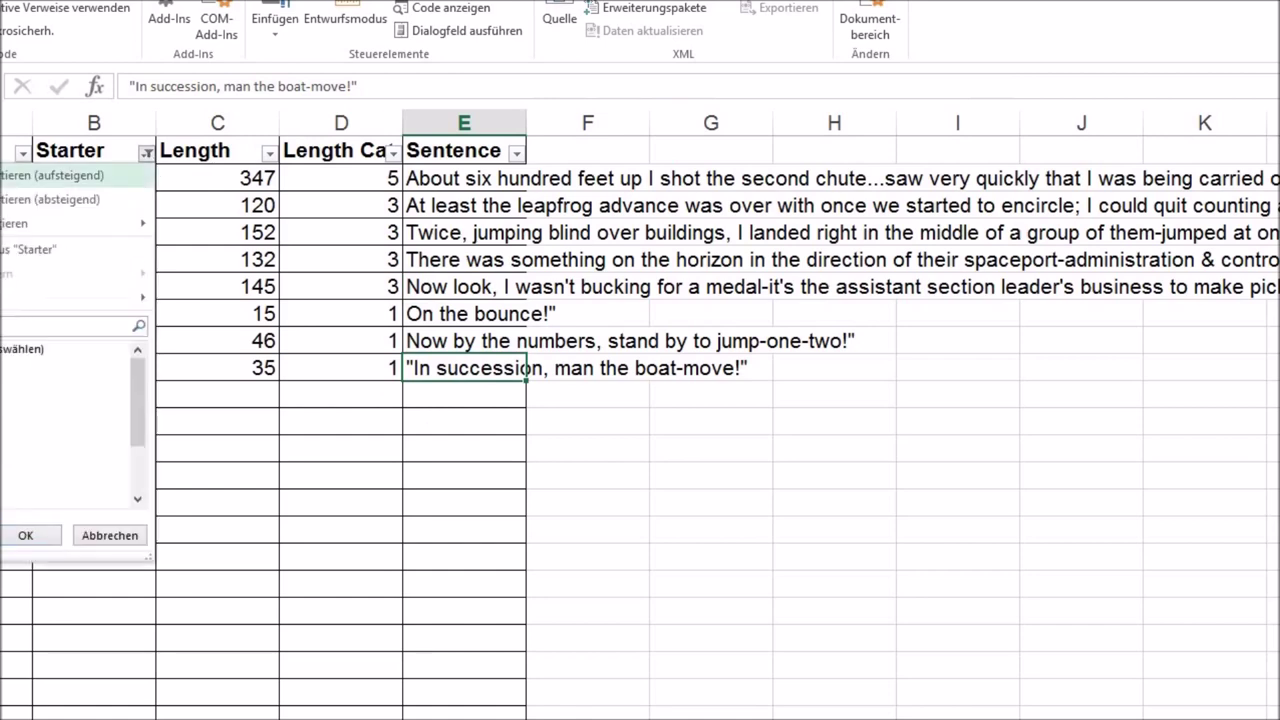
pyautogui.click(25, 535)
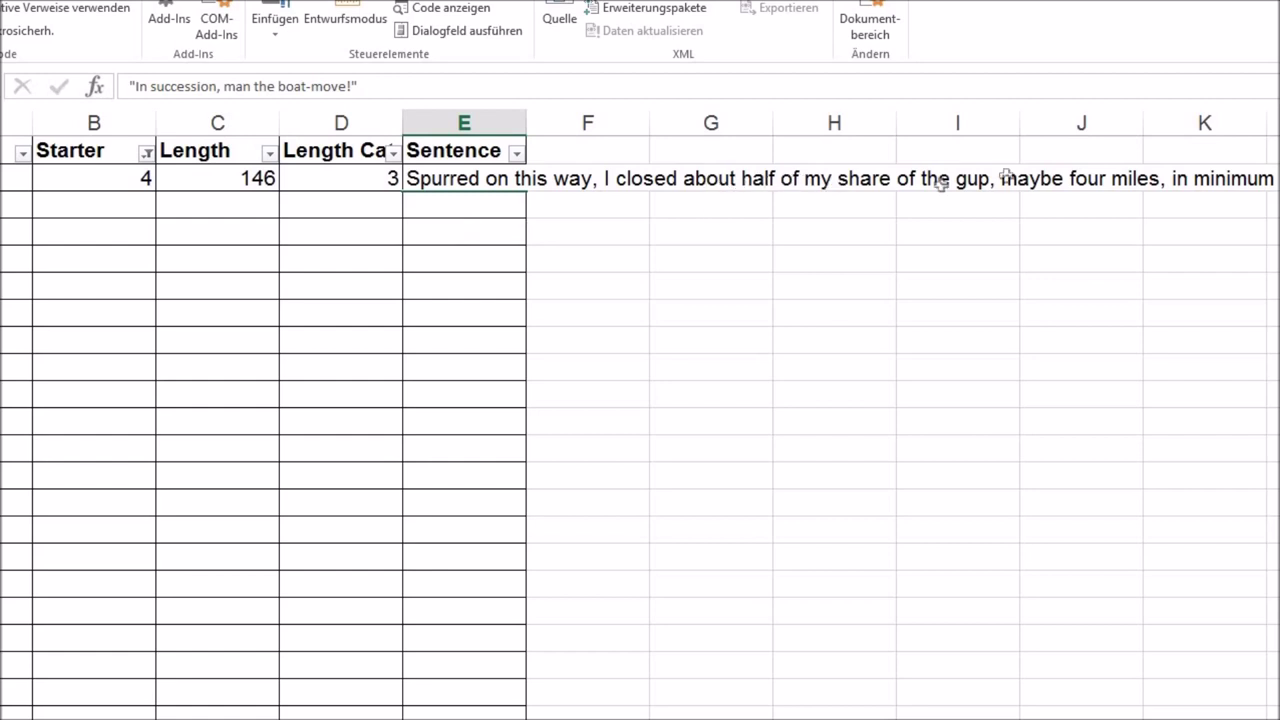
pyautogui.press('F9')
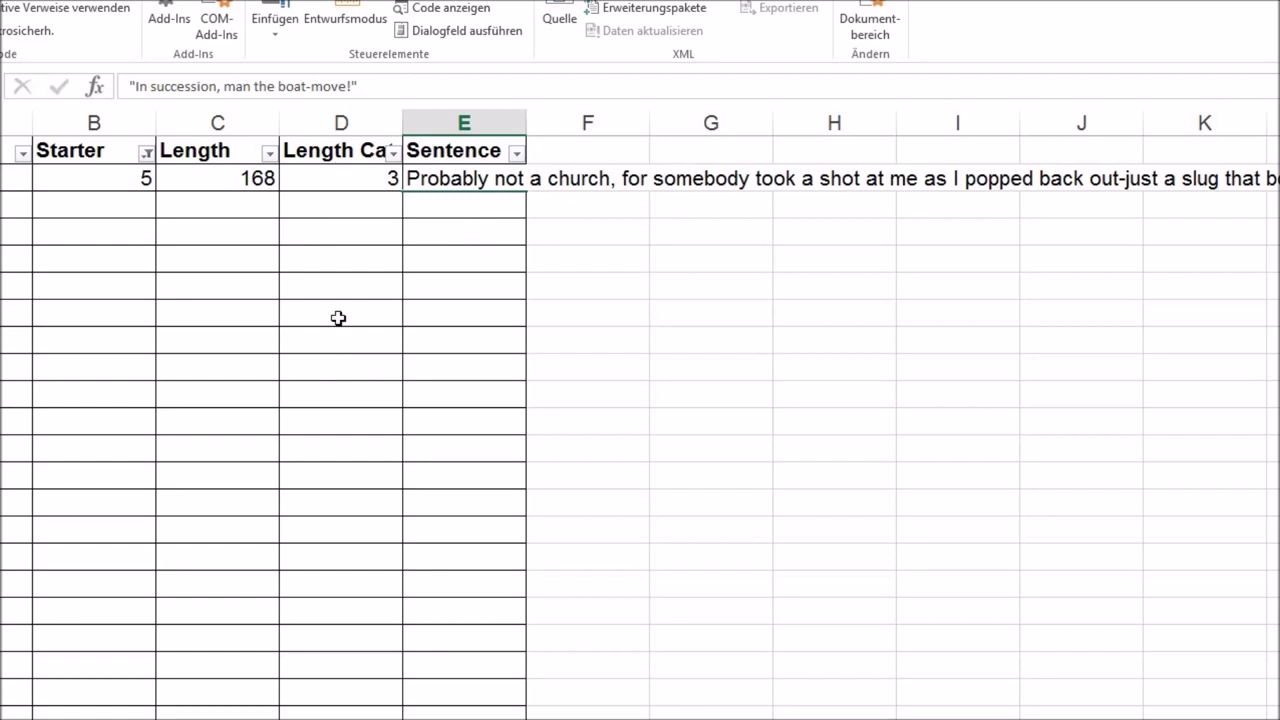
# Filter the Starter column to show only the sentences in category 6
pyautogui.click(146, 153)
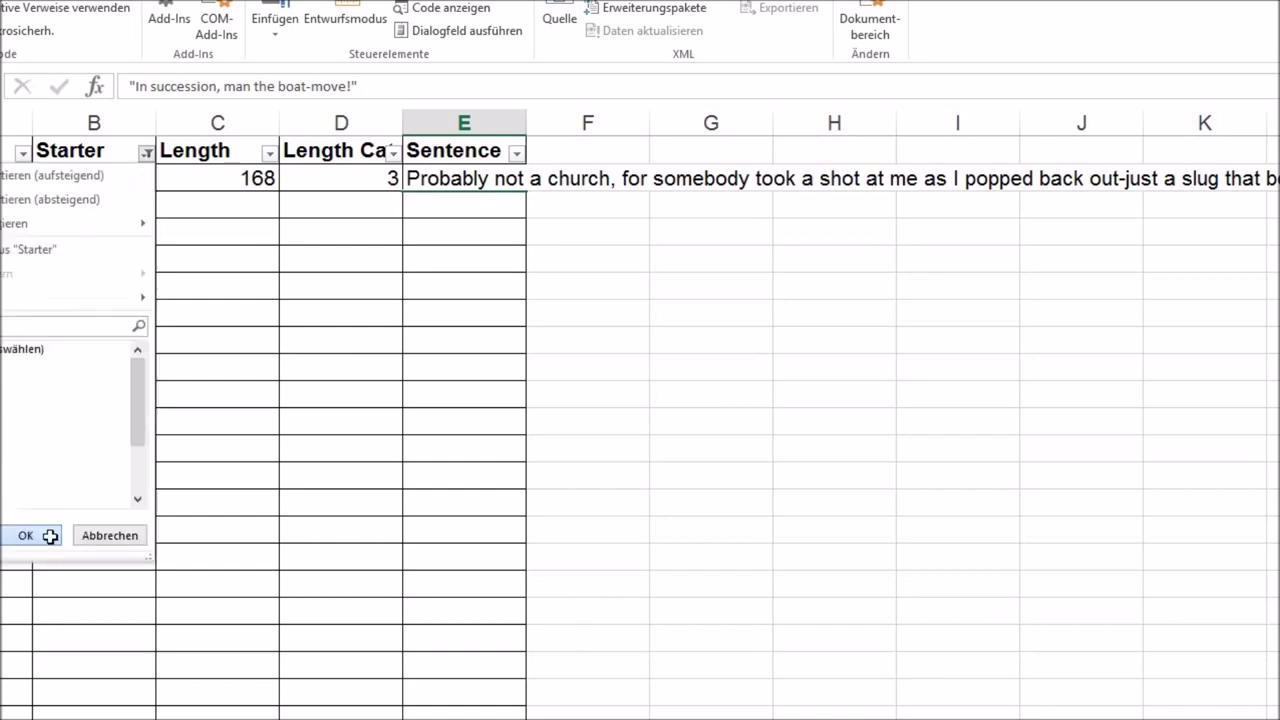
pyautogui.click(26, 534)
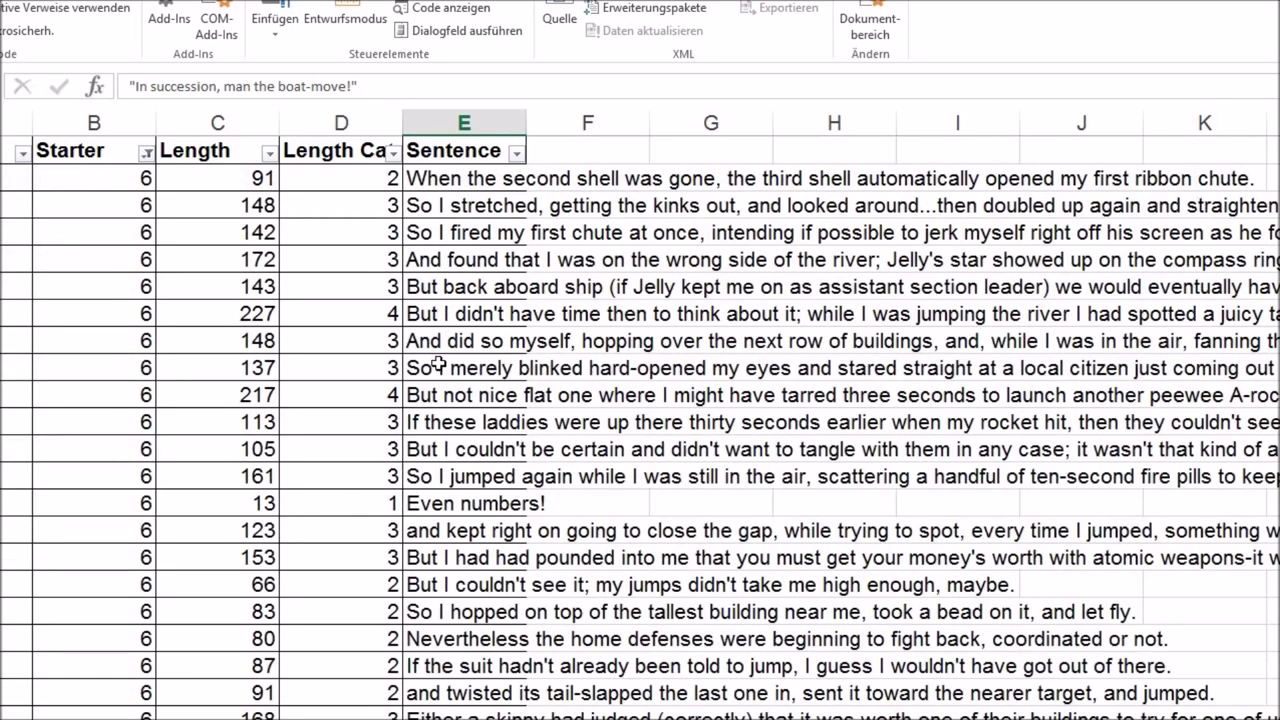
# Read through the full list of Starter 6 sentences, examining which connector words open them
pyautogui.click(445, 476)
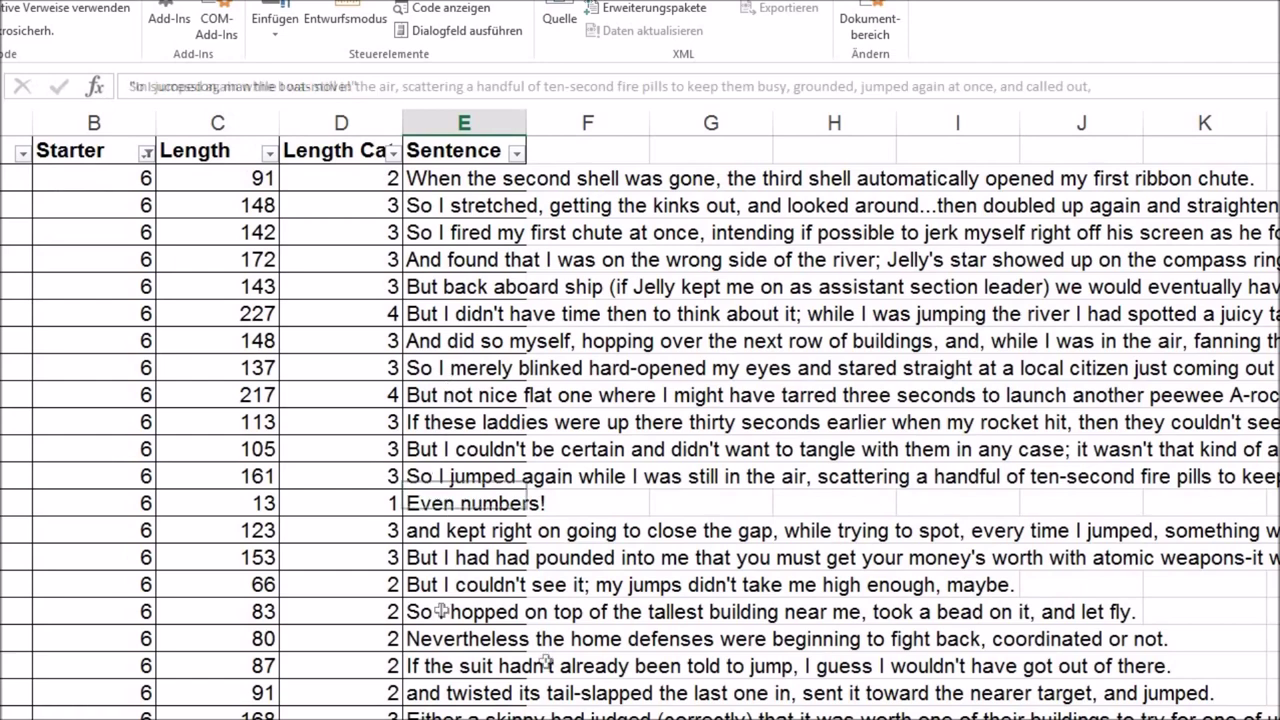
pyautogui.press('Down')
pyautogui.scroll(-3, 546, 664)
pyautogui.press('Up')
pyautogui.press('Up')
pyautogui.press('Up')
pyautogui.press('Up')
pyautogui.press('Up')
pyautogui.press('Up')
pyautogui.press('Up')
pyautogui.press('Up')
pyautogui.press('Down')
pyautogui.press('Down')
pyautogui.press('Down')
pyautogui.press('Down')
pyautogui.press('Down')
pyautogui.press('Down')
pyautogui.press('Down')
pyautogui.press('Down')
pyautogui.press('Down')
pyautogui.press('Down')
pyautogui.press('Down')
pyautogui.press('Down')
pyautogui.press('Down')
pyautogui.press('Down')
pyautogui.press('Down')
pyautogui.press('Down')
pyautogui.press('Down')
pyautogui.press('Down')
pyautogui.press('Down')
pyautogui.press('Down')
pyautogui.press('Down')
pyautogui.press('Up')
pyautogui.press('Up')
pyautogui.press('Up')
pyautogui.press('Up')
pyautogui.press('Up')
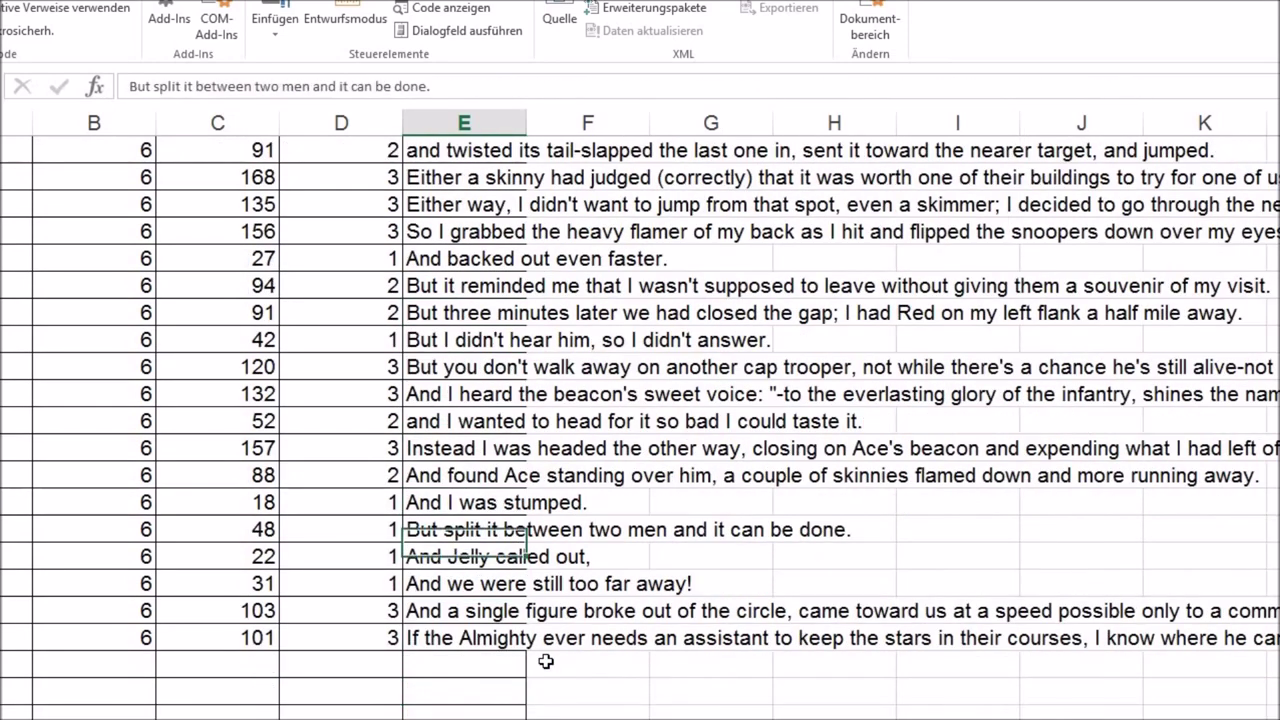
pyautogui.press('Up')
pyautogui.press('Up')
pyautogui.press('Up')
pyautogui.press('Up')
pyautogui.press('Up')
pyautogui.press('Up')
pyautogui.press('Up')
pyautogui.press('Up')
pyautogui.press('Down')
pyautogui.press('Down')
pyautogui.press('Down')
pyautogui.press('Down')
pyautogui.press('Down')
pyautogui.press('Down')
pyautogui.press('Down')
pyautogui.press('Down')
pyautogui.press('Down')
pyautogui.press('Down')
pyautogui.press('Down')
pyautogui.press('Down')
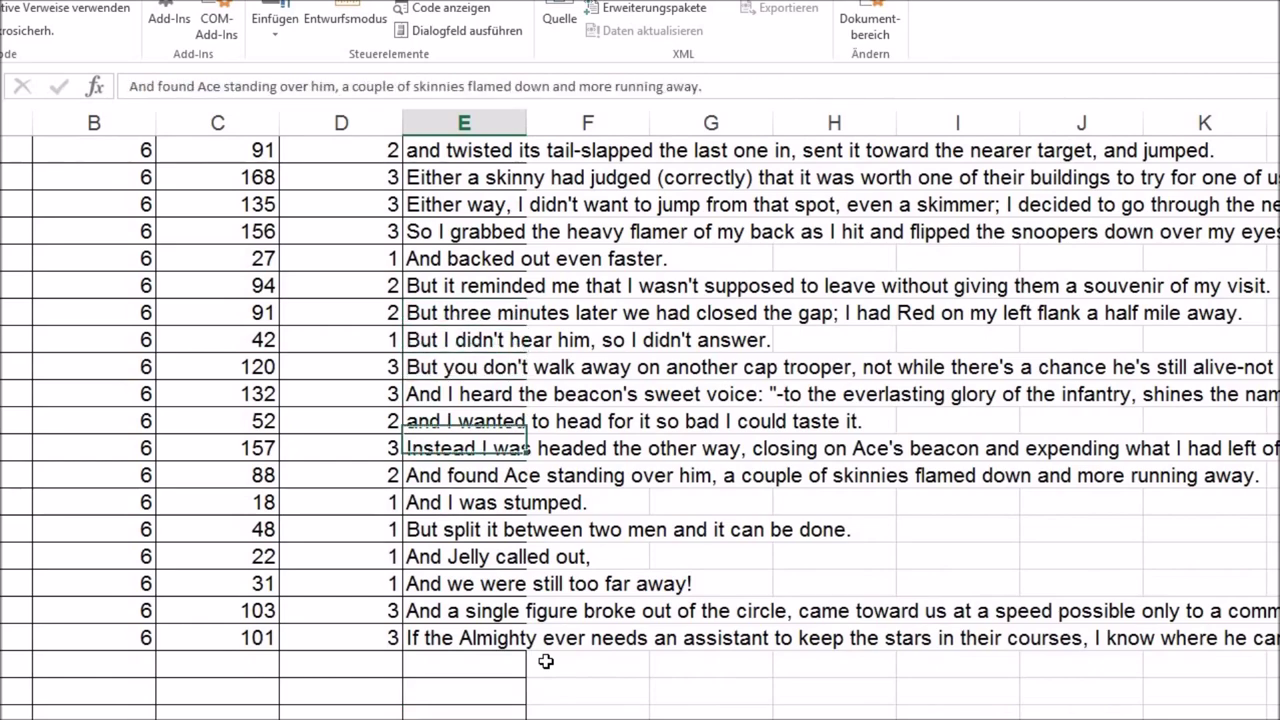
pyautogui.press('Up')
pyautogui.press('Up')
pyautogui.press('Up')
pyautogui.press('Up')
pyautogui.press('Up')
pyautogui.press('Up')
pyautogui.press('Up')
pyautogui.press('Up')
pyautogui.press('Up')
pyautogui.press('Up')
pyautogui.press('Up')
pyautogui.press('Up')
pyautogui.press('Up')
pyautogui.press('Up')
pyautogui.press('Up')
pyautogui.press('Up')
pyautogui.press('Up')
pyautogui.press('Up')
pyautogui.press('Up')
pyautogui.press('Up')
pyautogui.press('Down')
pyautogui.press('Down')
pyautogui.press('Down')
pyautogui.press('Down')
pyautogui.press('Down')
pyautogui.press('Down')
pyautogui.press('Down')
pyautogui.press('Up')
pyautogui.press('Up')
pyautogui.press('Down')
pyautogui.press('Down')
pyautogui.press('Down')
pyautogui.press('Down')
pyautogui.press('Down')
pyautogui.press('Down')
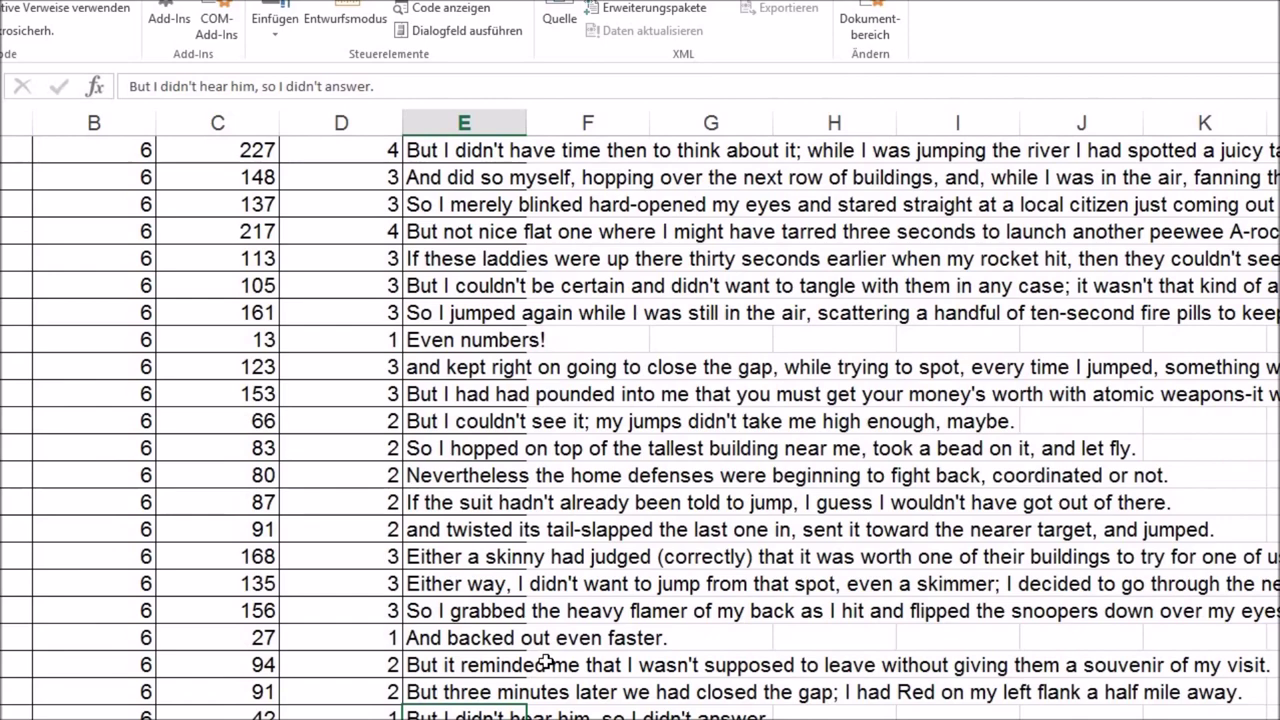
pyautogui.press('Down')
pyautogui.press('Down')
pyautogui.press('Down')
pyautogui.press('Down')
pyautogui.press('Down')
pyautogui.press('Down')
pyautogui.press('Down')
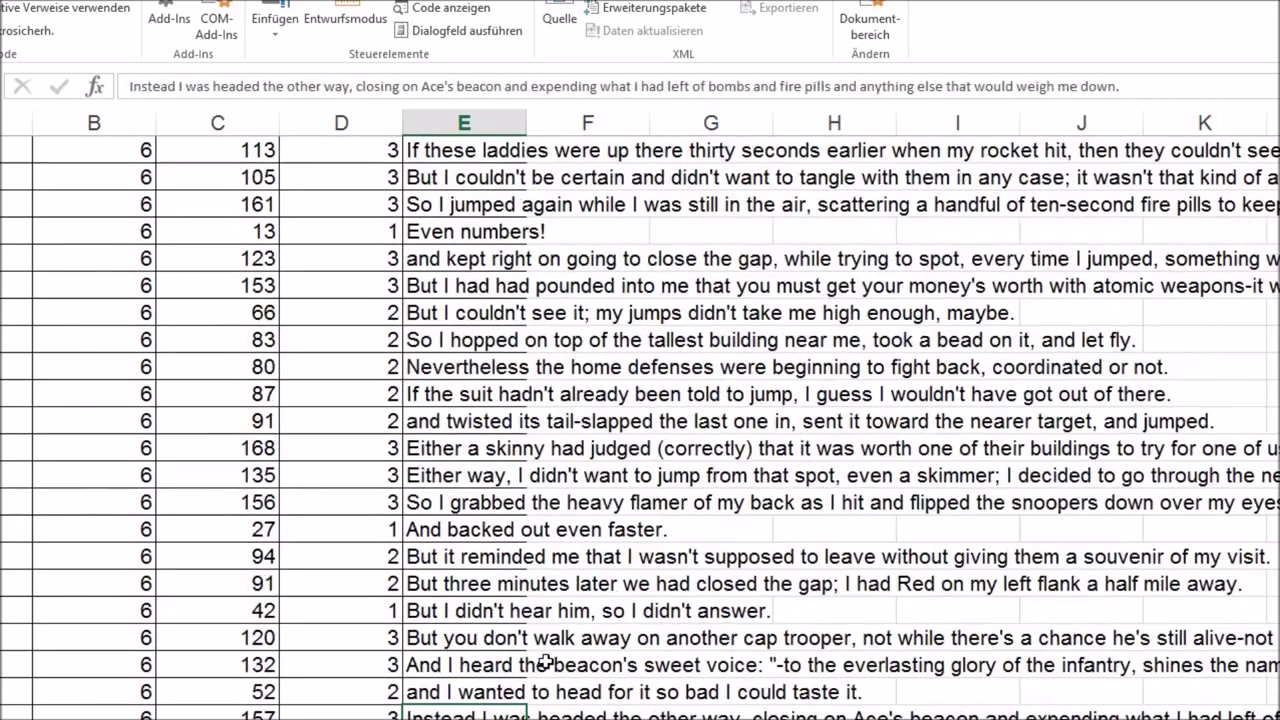
pyautogui.press('Down')
pyautogui.press('Down')
pyautogui.press('Down')
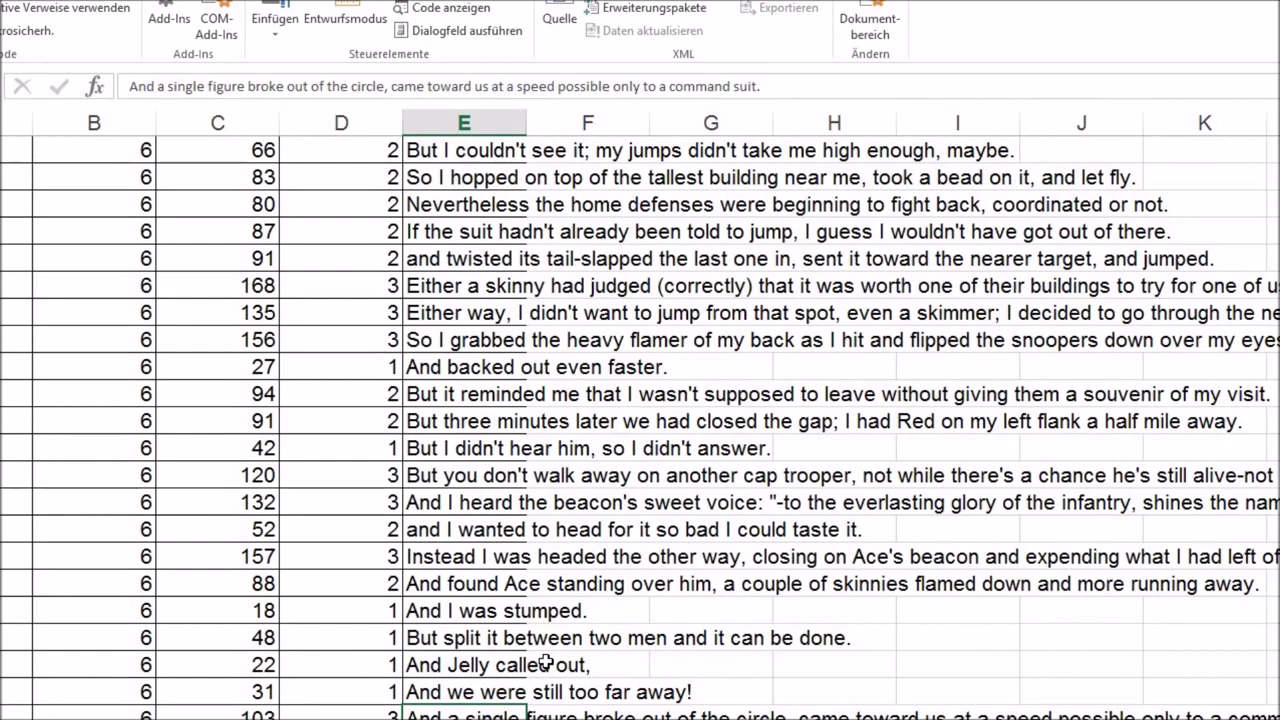
pyautogui.press('Down')
pyautogui.press('Up')
pyautogui.press('Up')
pyautogui.press('Up')
pyautogui.press('Up')
pyautogui.press('Up')
pyautogui.press('Up')
pyautogui.press('Up')
pyautogui.press('Up')
pyautogui.press('Up')
pyautogui.press('Up')
pyautogui.press('Up')
pyautogui.press('Up')
pyautogui.press('Up')
pyautogui.press('Up')
pyautogui.press('Up')
pyautogui.press('Up')
pyautogui.press('Up')
pyautogui.press('Up')
pyautogui.press('Up')
pyautogui.press('Up')
pyautogui.press('Up')
pyautogui.press('Up')
pyautogui.press('Up')
pyautogui.press('Up')
pyautogui.press('Up')
pyautogui.press('Up')
pyautogui.press('Up')
pyautogui.press('Down')
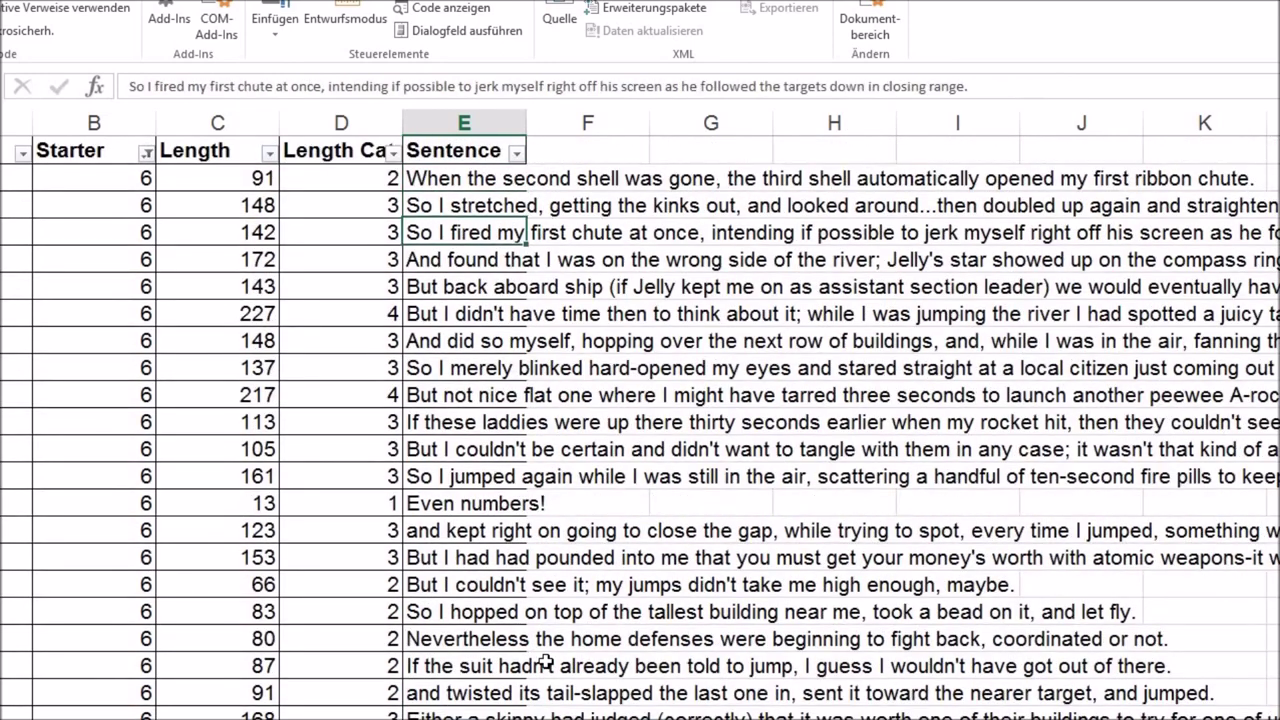
# Step down and up through the Starter 6 sentences to examine their openings, ending at the last sentence
pyautogui.press('Down')
pyautogui.press('Down')
pyautogui.press('Down')
pyautogui.press('Down')
pyautogui.press('Down')
pyautogui.press('Down')
pyautogui.press('Down')
pyautogui.press('Down')
pyautogui.press('Down')
pyautogui.press('Down')
pyautogui.press('Down')
pyautogui.press('Down')
pyautogui.press('Down')
pyautogui.press('Down')
pyautogui.press('Down')
pyautogui.press('Down')
pyautogui.press('Down')
pyautogui.press('Down')
pyautogui.press('Down')
pyautogui.press('Up')
pyautogui.press('Up')
pyautogui.press('Up')
pyautogui.press('Up')
pyautogui.press('Up')
pyautogui.press('Up')
pyautogui.press('Up')
pyautogui.press('Up')
pyautogui.press('Up')
pyautogui.press('Up')
pyautogui.press('Up')
pyautogui.press('Up')
pyautogui.press('Up')
pyautogui.press('Up')
pyautogui.press('Up')
pyautogui.press('Up')
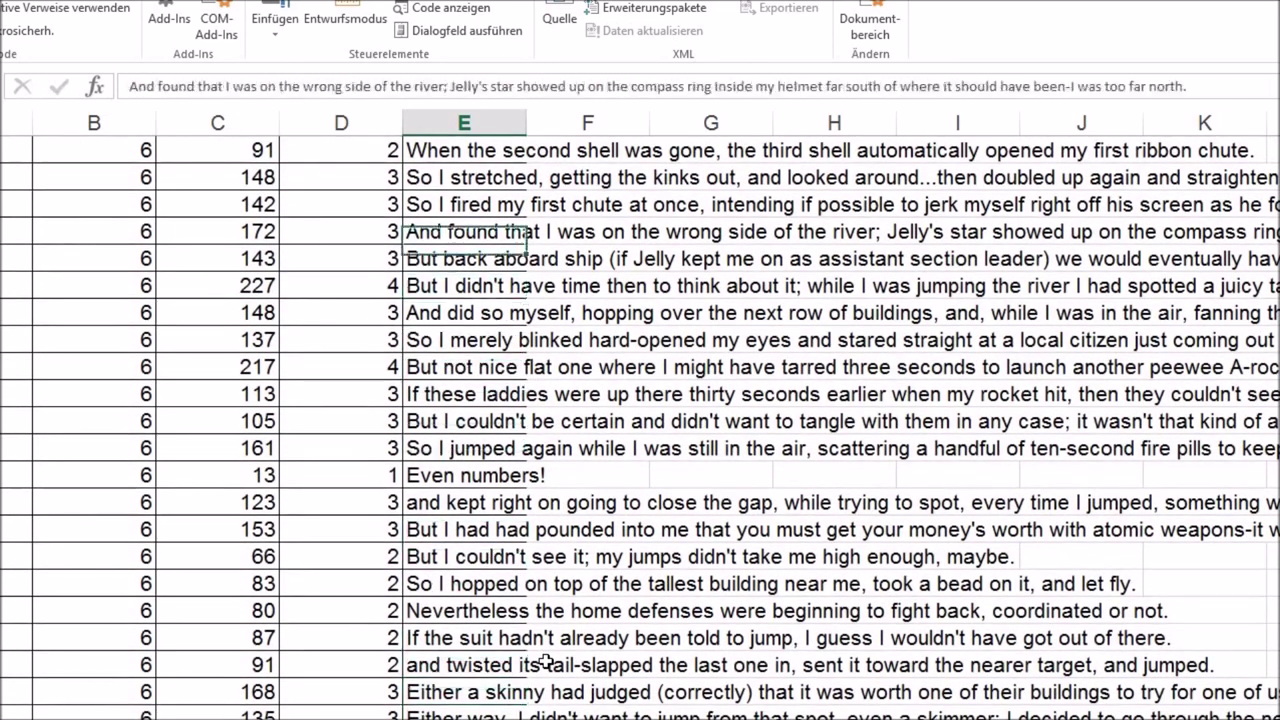
pyautogui.hotkey('ctrl', 'Up')
pyautogui.press('Down')
pyautogui.press('Down')
pyautogui.press('Down')
pyautogui.press('Down')
pyautogui.press('Down')
pyautogui.press('Down')
pyautogui.press('Down')
pyautogui.hotkey('ctrl', 'Down')
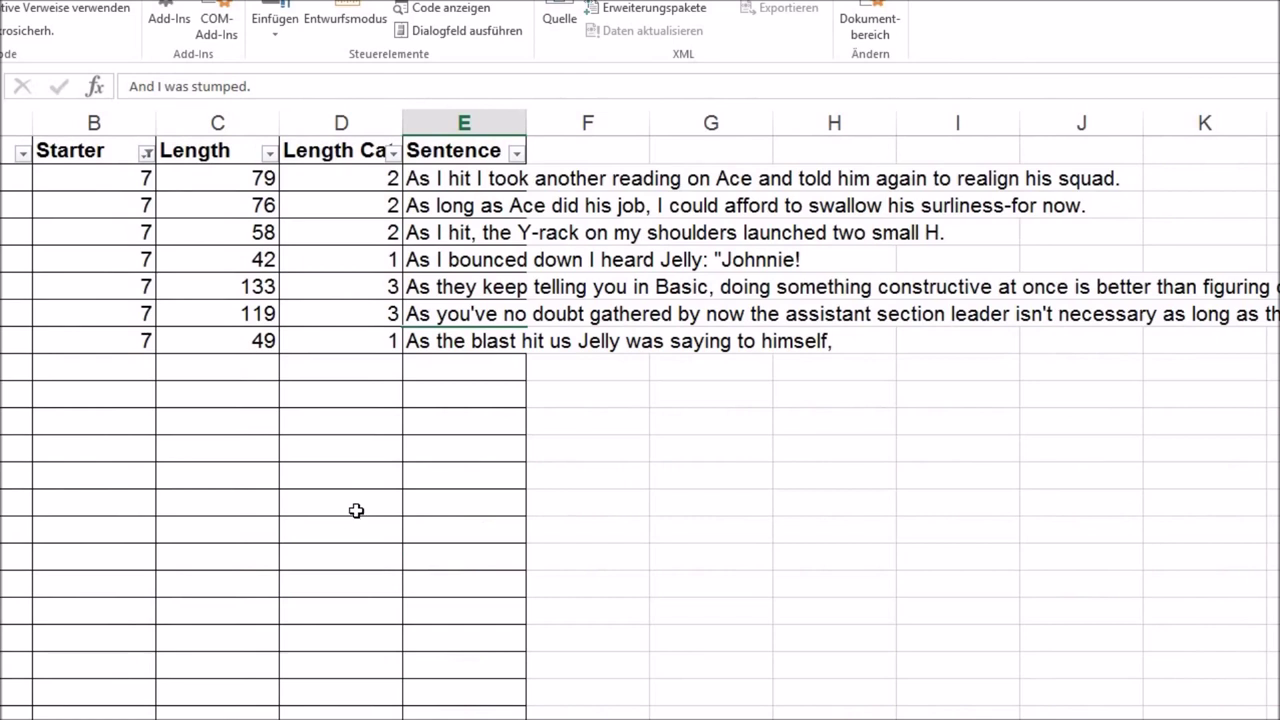
# Filter the Starter column to category 8 and review its sentences, highlighting the Type cells from row 54 to row 75
pyautogui.scroll(-3, 500, 400)
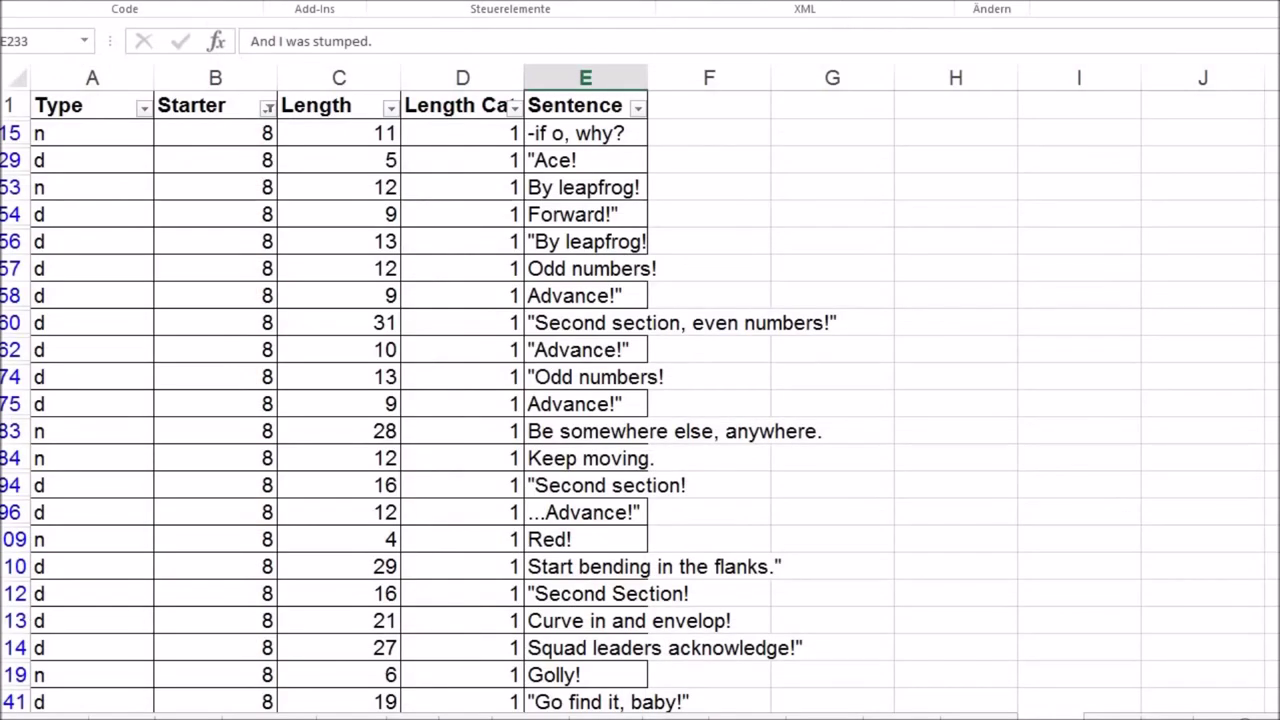
pyautogui.moveTo(55, 216); pyautogui.dragTo(63, 405)
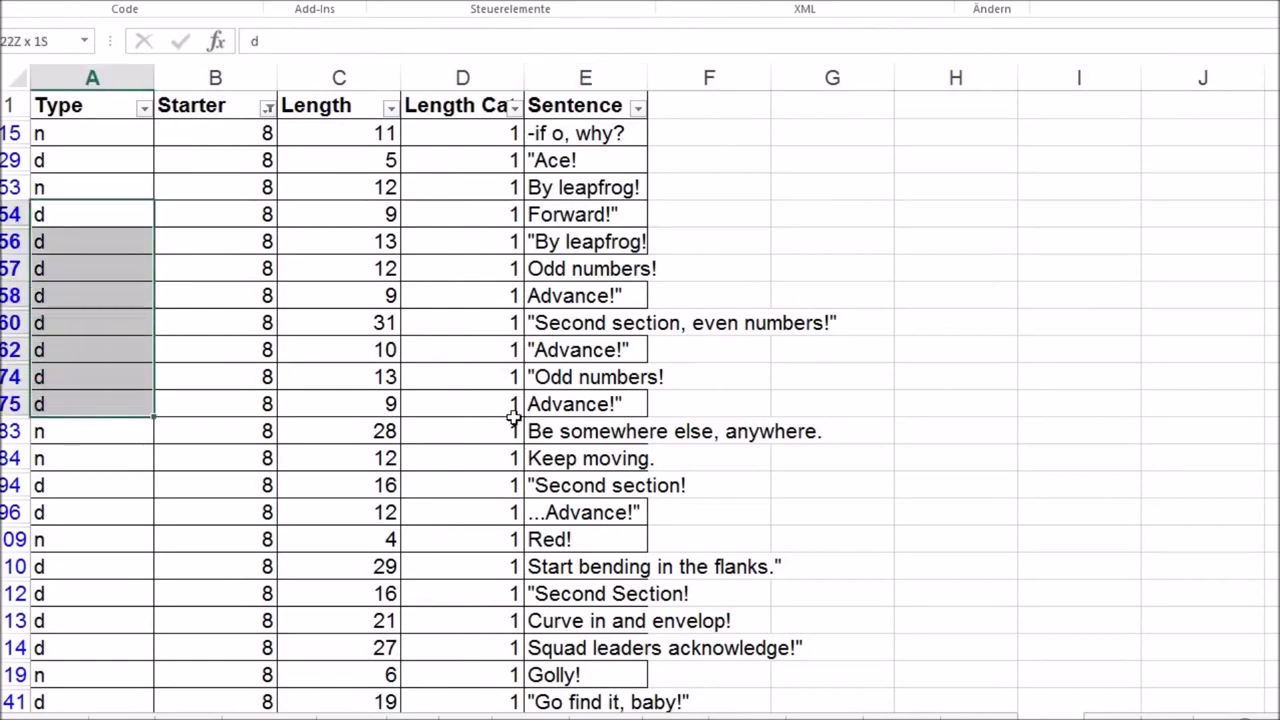
pyautogui.click(530, 418)
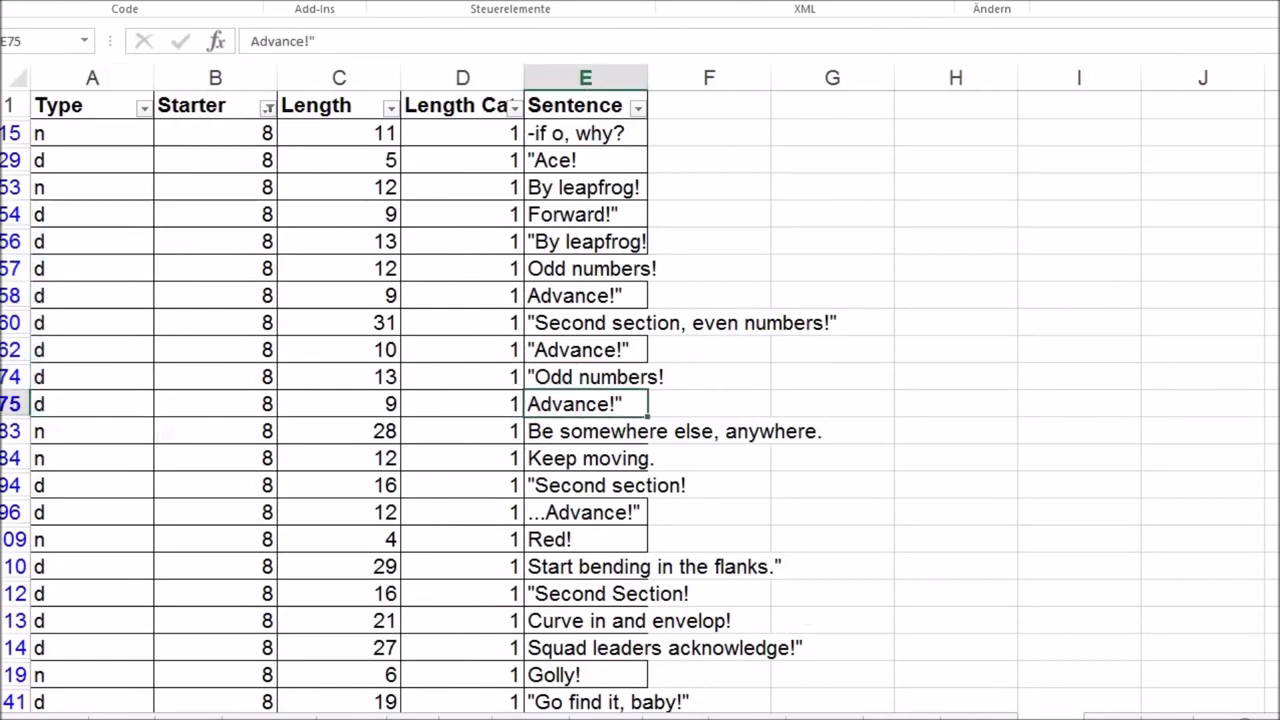
pyautogui.scroll(-5, 640, 400)
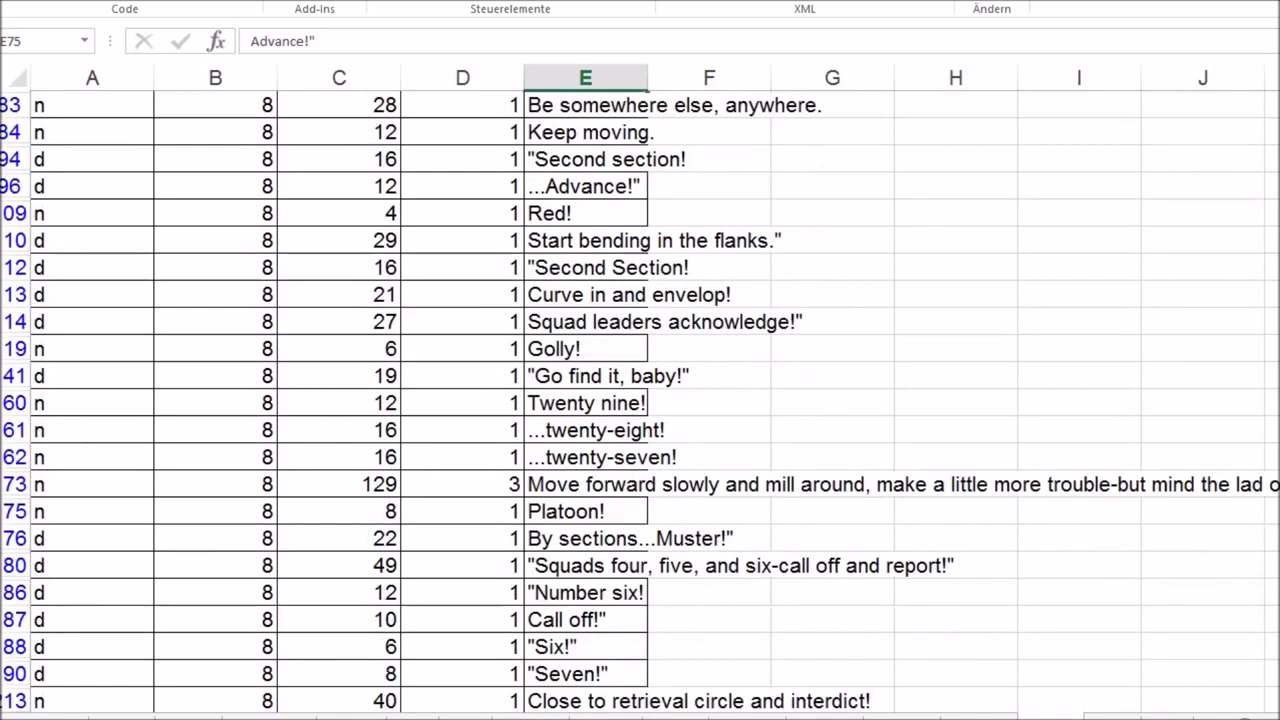
pyautogui.scroll(-3, 640, 400)
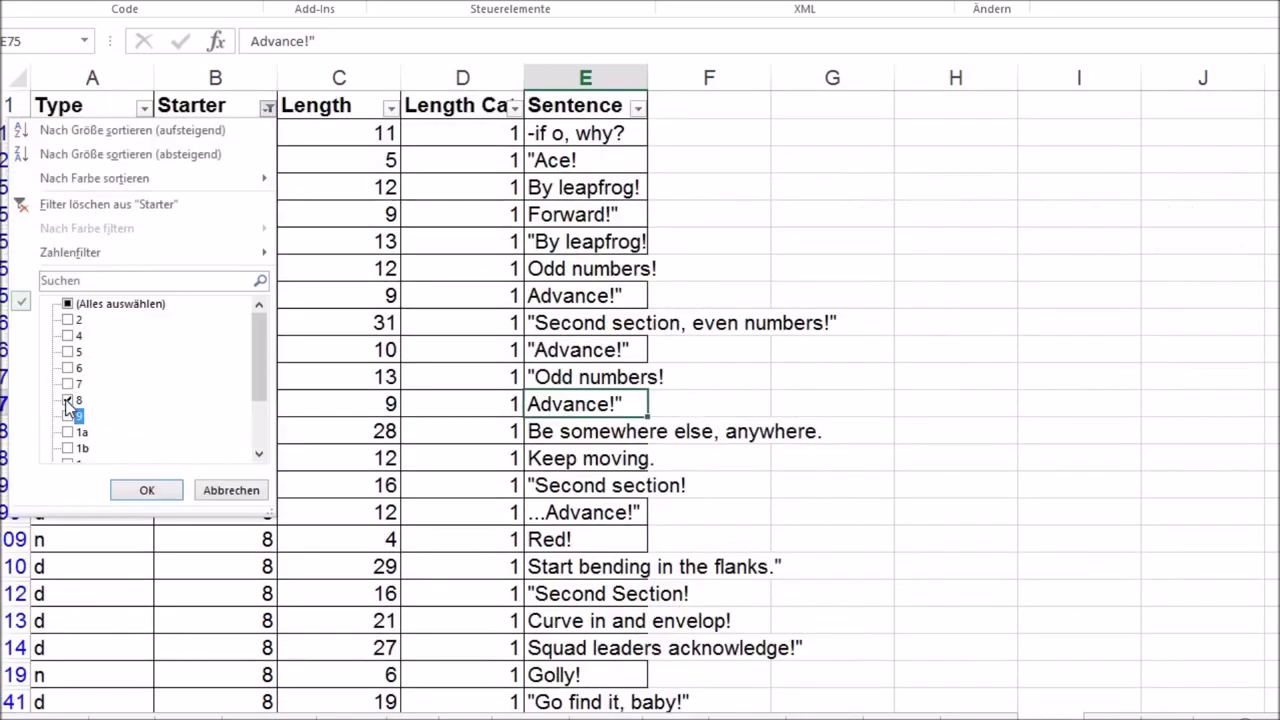
# Filter the Starter column to category 9 only and inspect example sentences in rows 37, 12 and 87
pyautogui.click(67, 416)
pyautogui.click(147, 490)
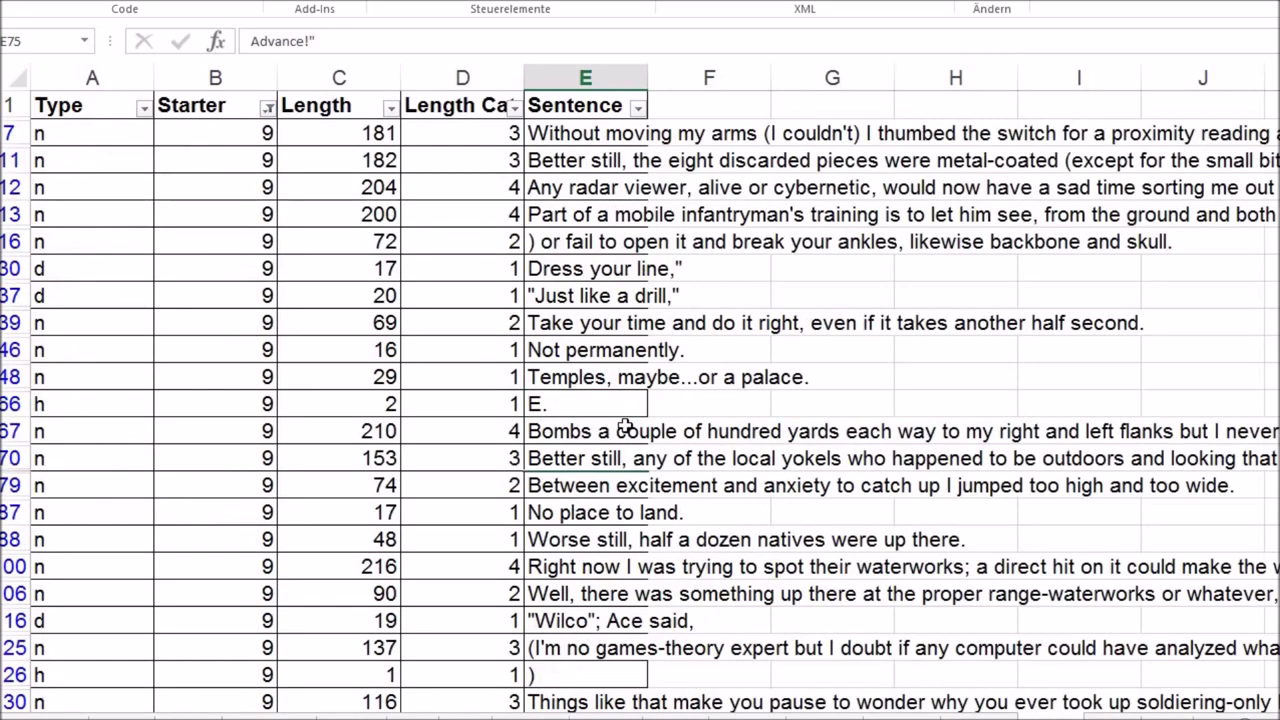
pyautogui.click(600, 295)
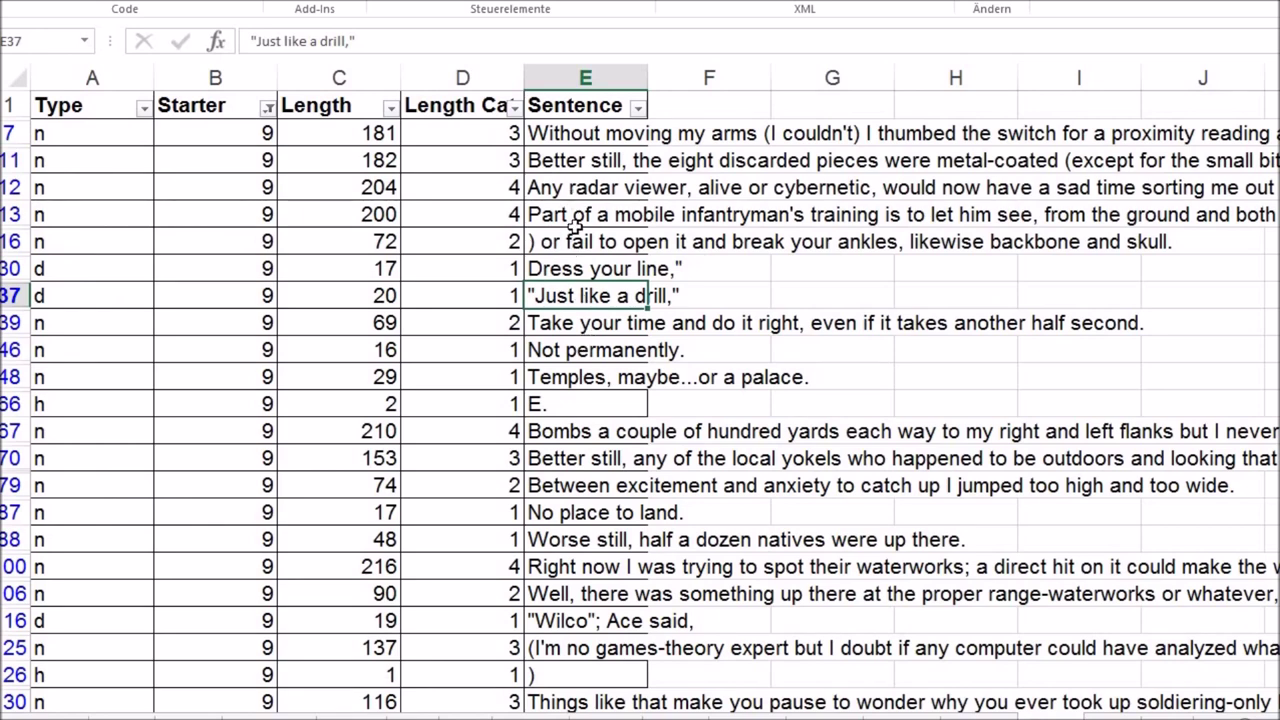
pyautogui.click(574, 194)
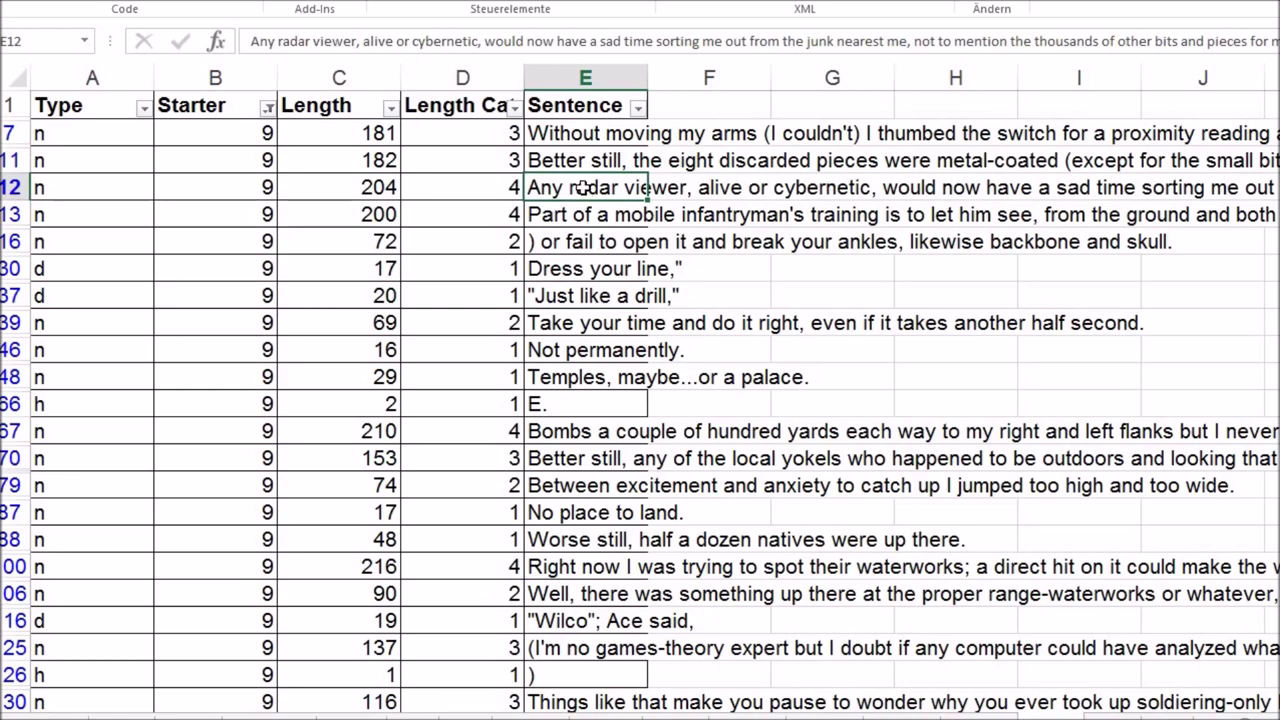
pyautogui.click(586, 514)
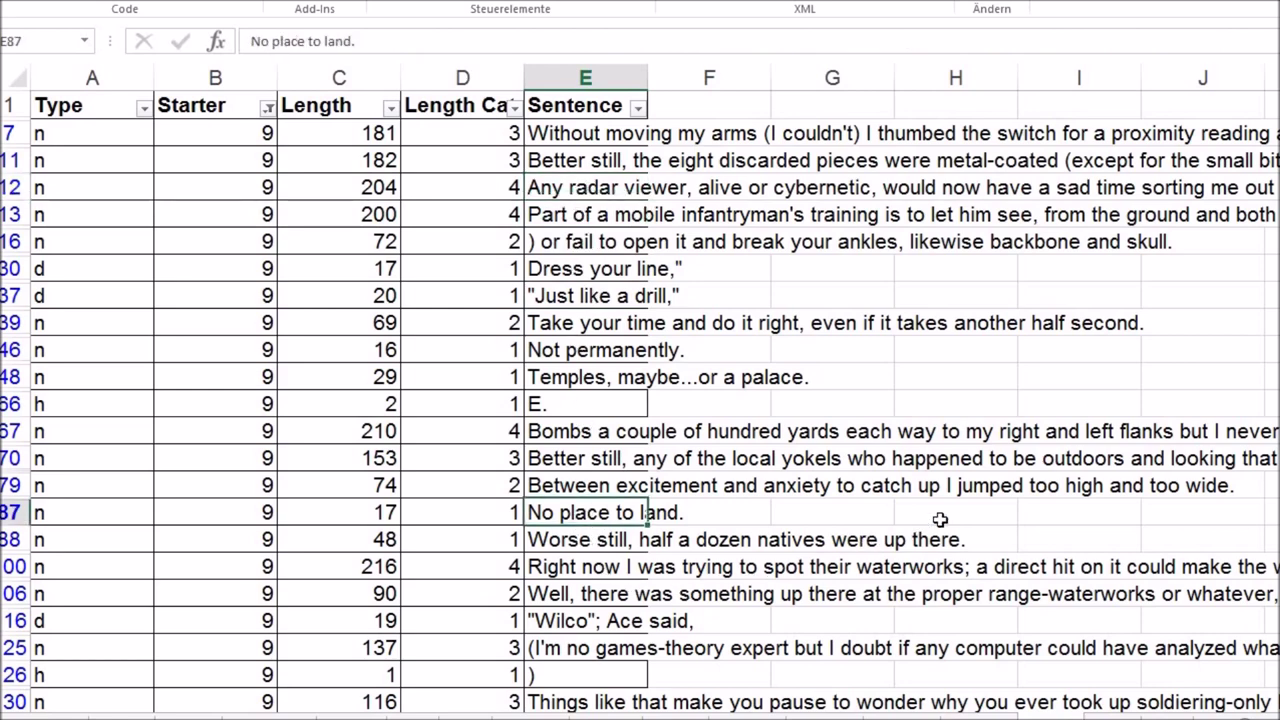
# Read through the whole Starter 9 list, examining how short fragments such as "Not permanently." and "Only she did." open
pyautogui.scroll(-6, 640, 400)
pyautogui.scroll(3, 640, 400)
pyautogui.scroll(3, 640, 400)
pyautogui.click(600, 350)
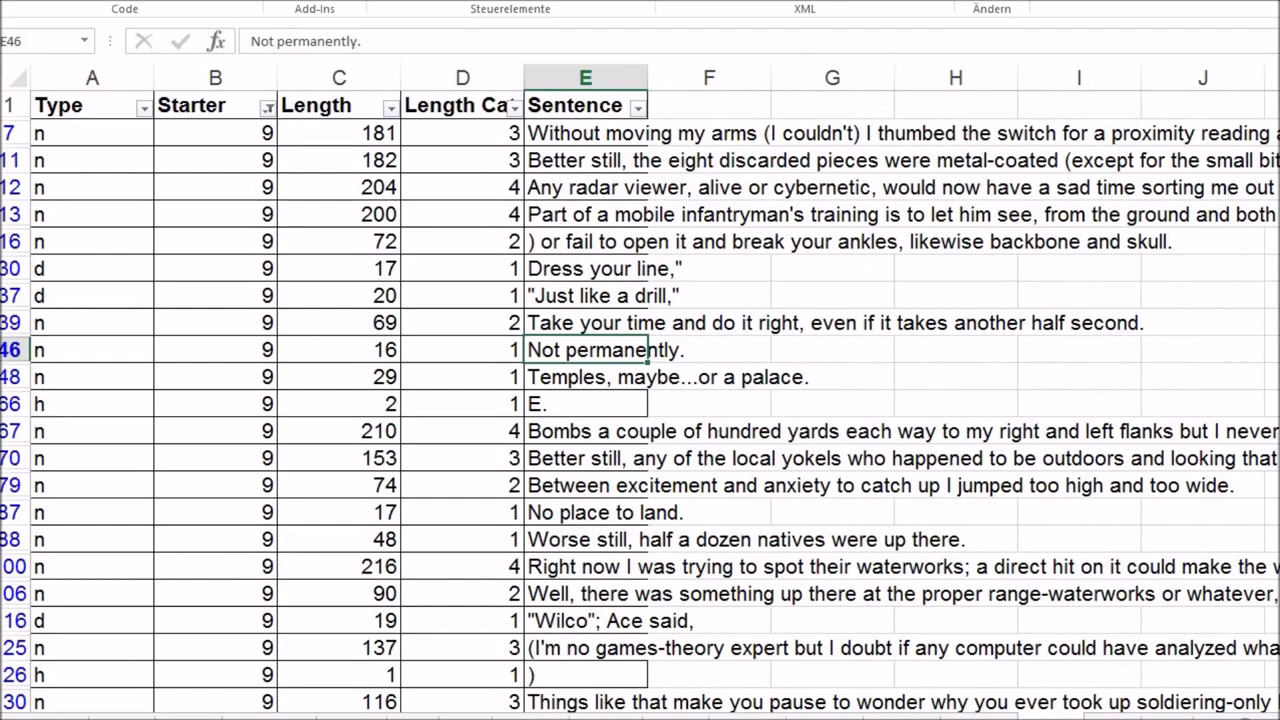
pyautogui.scroll(-8, 640, 400)
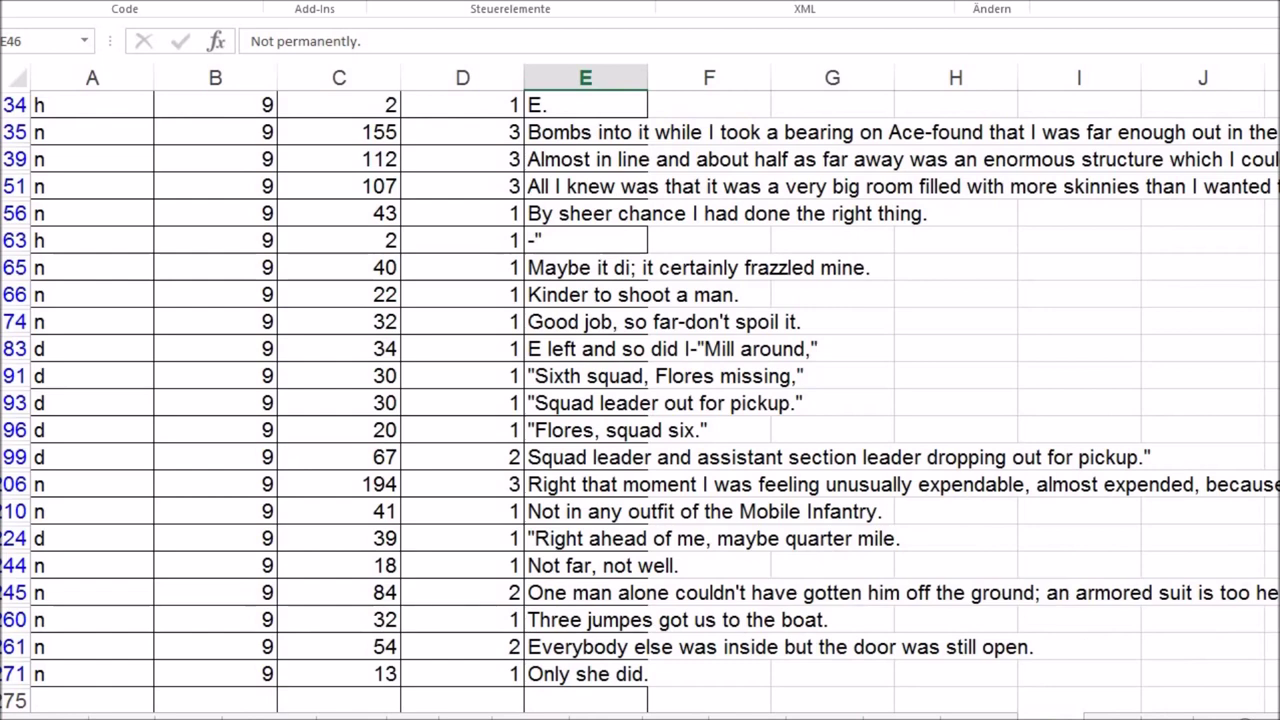
pyautogui.click(585, 676)
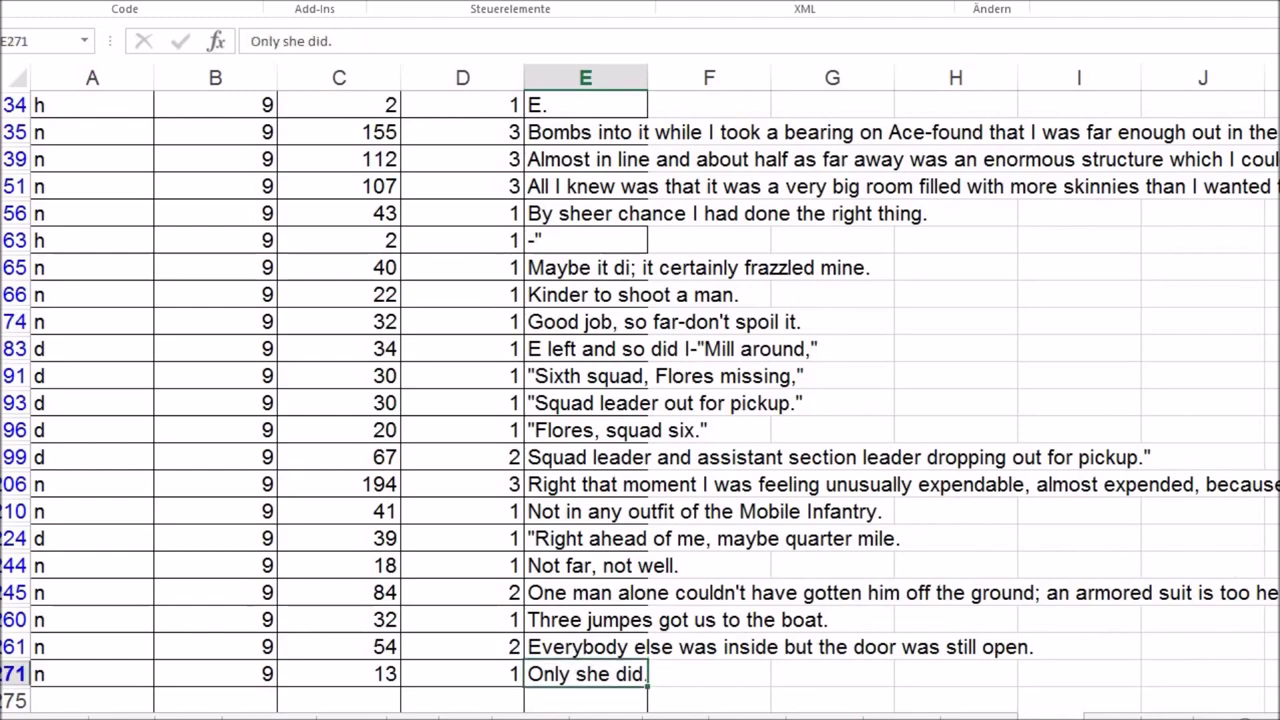
pyautogui.scroll(8, 640, 400)
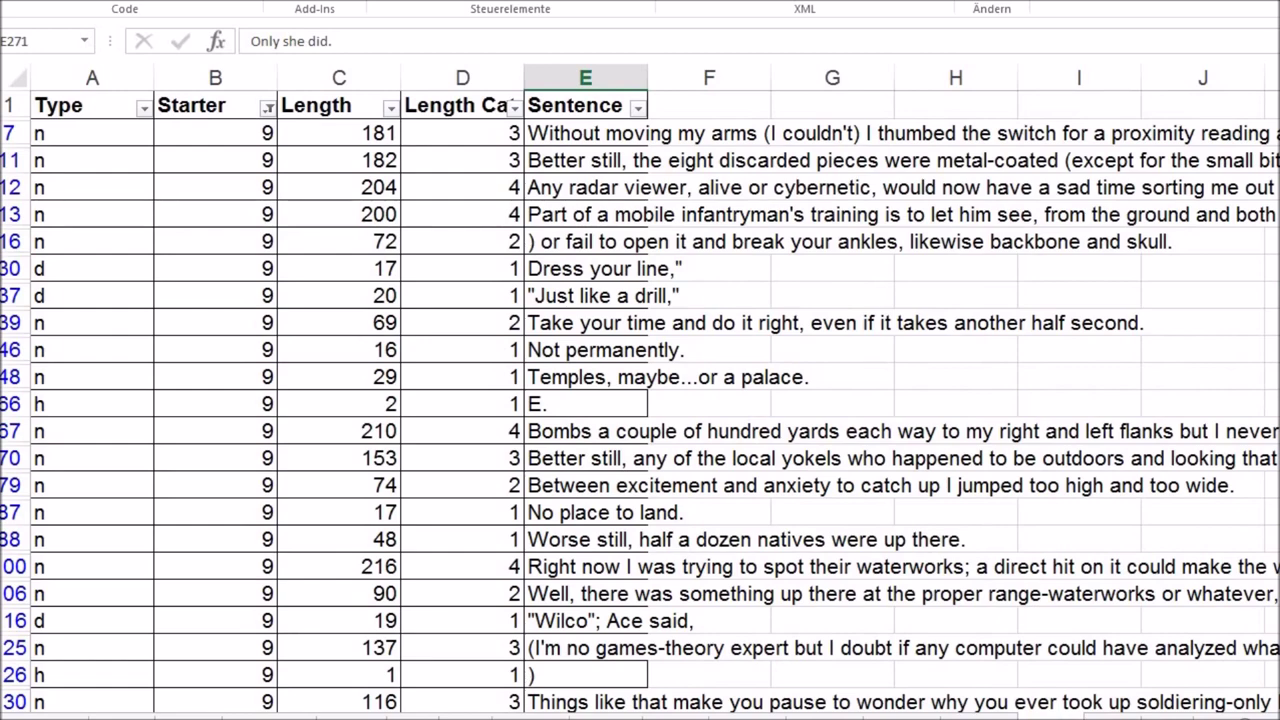
pyautogui.scroll(-2, 640, 400)
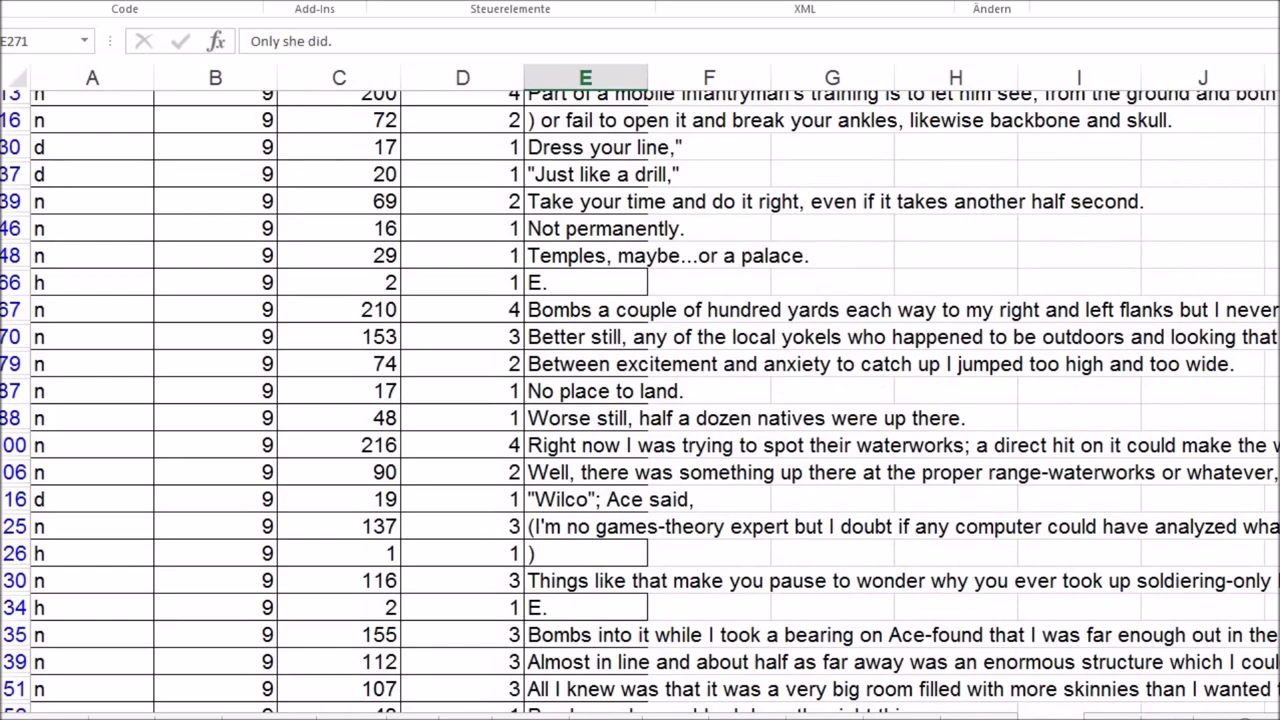
pyautogui.scroll(-4, 640, 400)
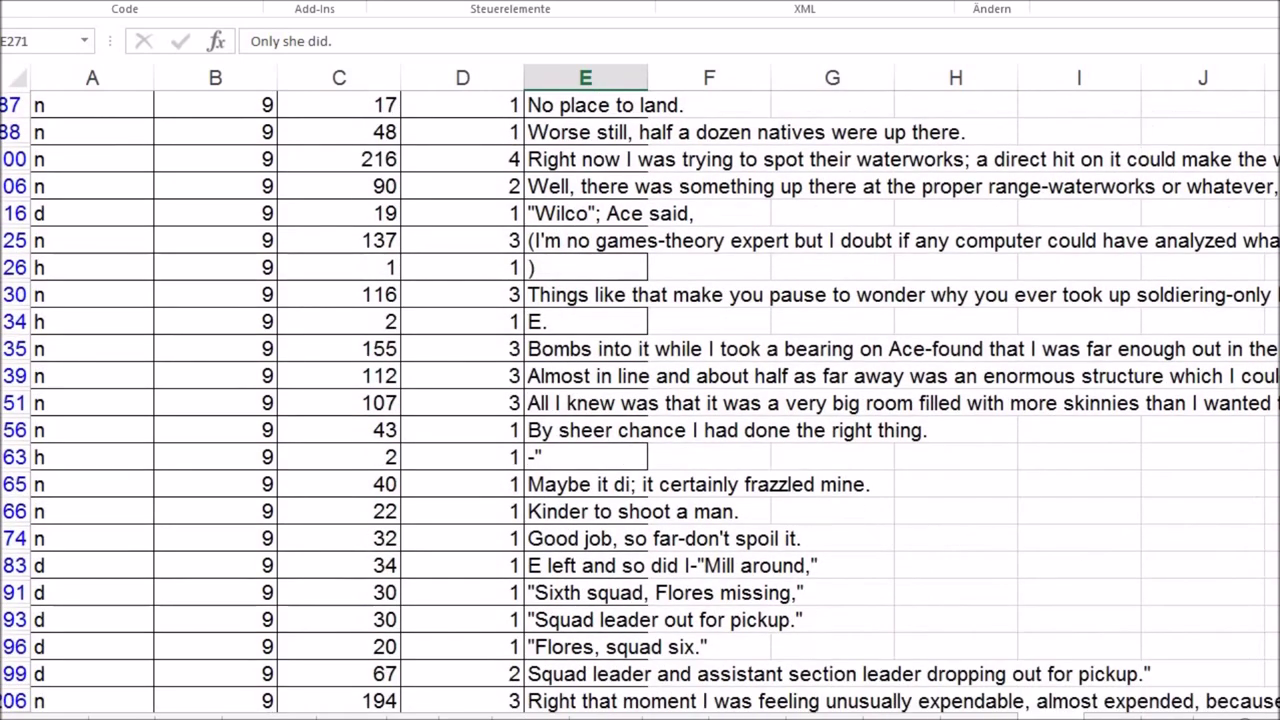
pyautogui.scroll(-1, 640, 400)
pyautogui.scroll(4, 640, 400)
pyautogui.scroll(1, 538, 185)
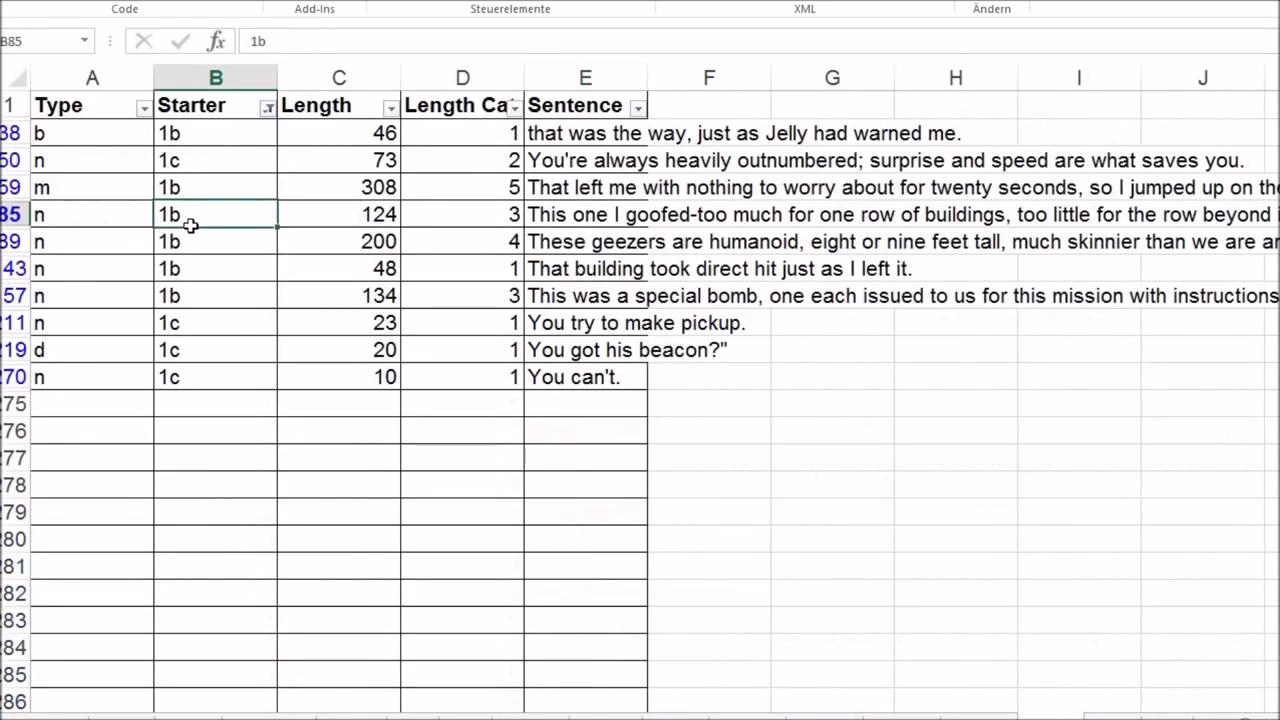
# Filter the Starter column to 1b and 1c, followed by 3a and 3b, and examine the sentences in these categories
pyautogui.moveTo(190, 225); pyautogui.dragTo(210, 255)
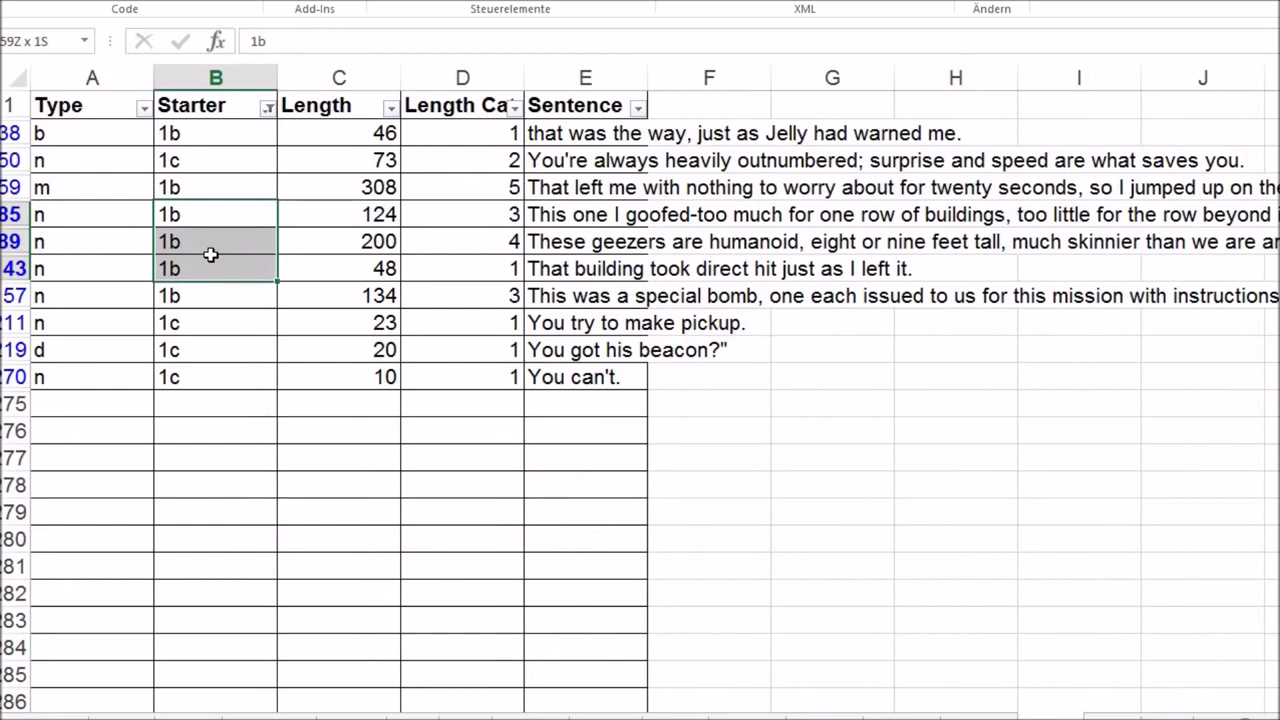
pyautogui.click(186, 328)
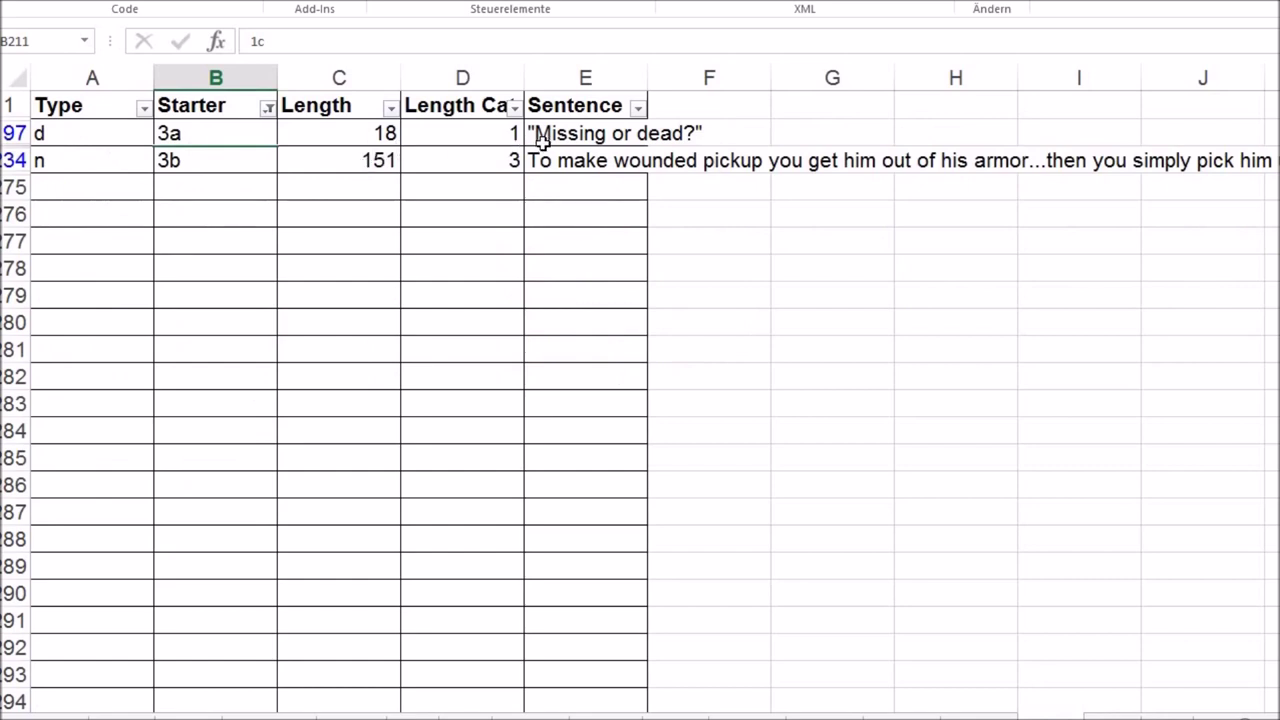
pyautogui.press('Down')
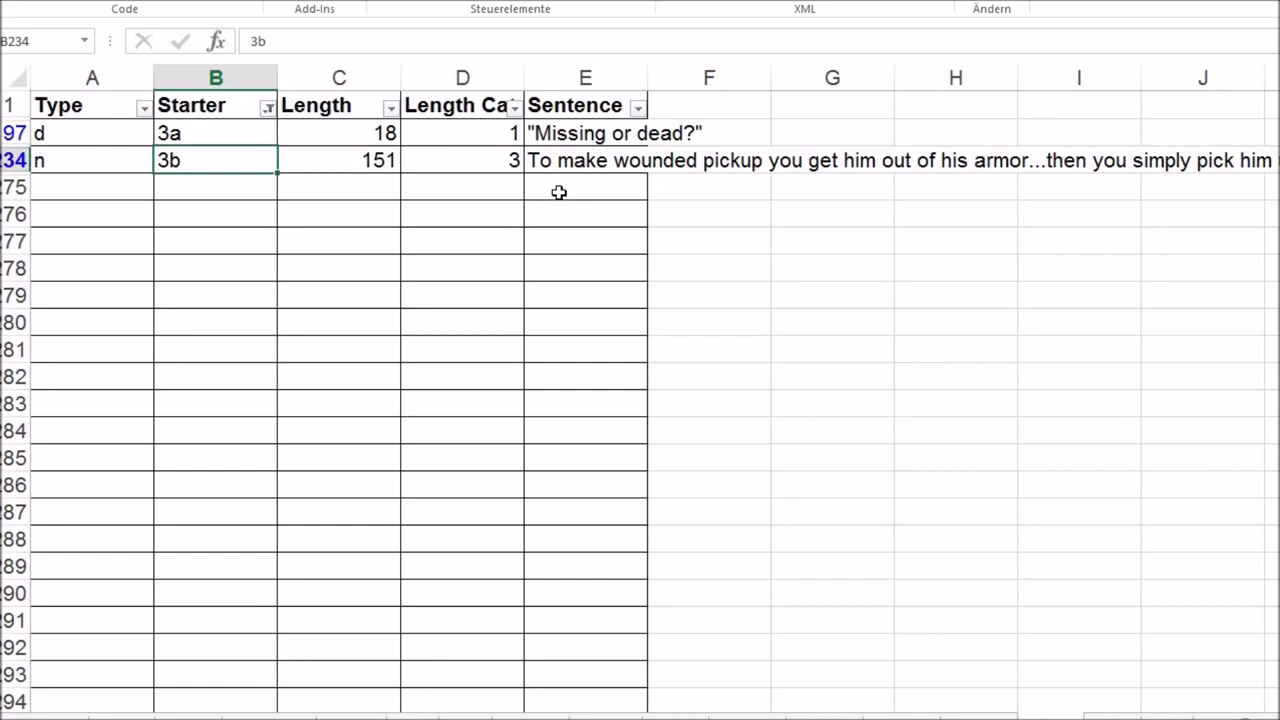
pyautogui.click(538, 131)
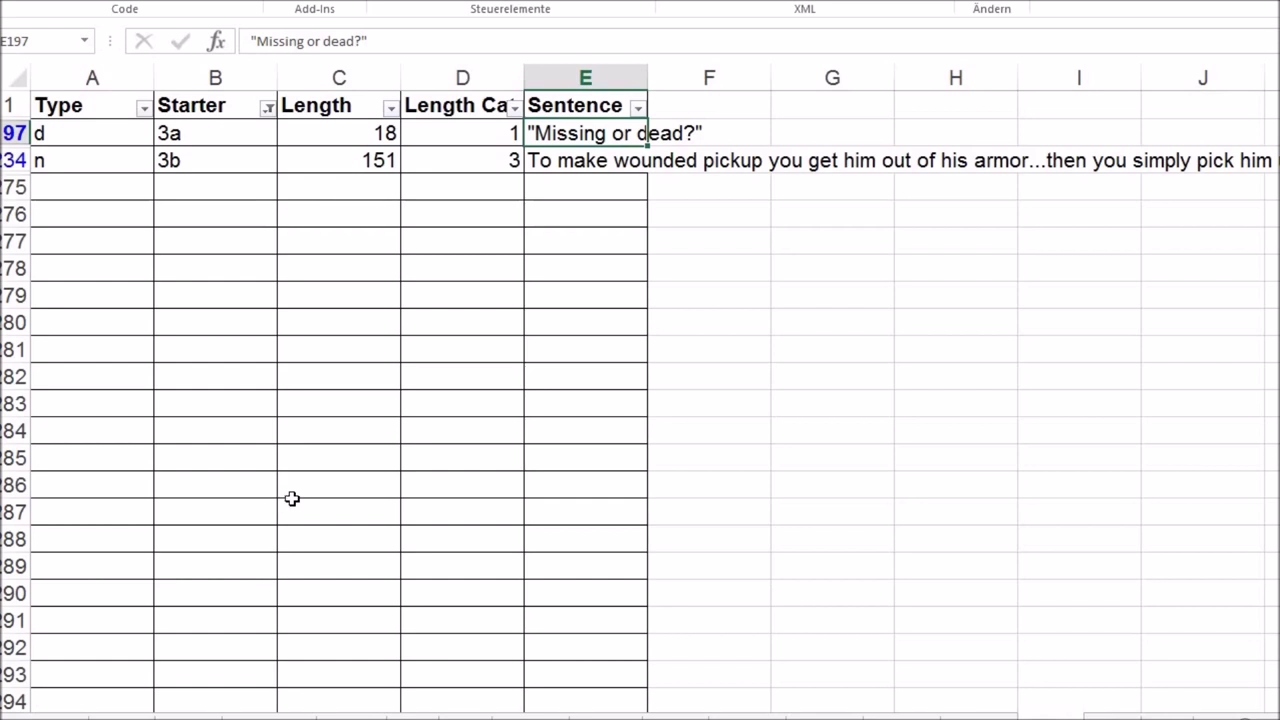
pyautogui.click(383, 239)
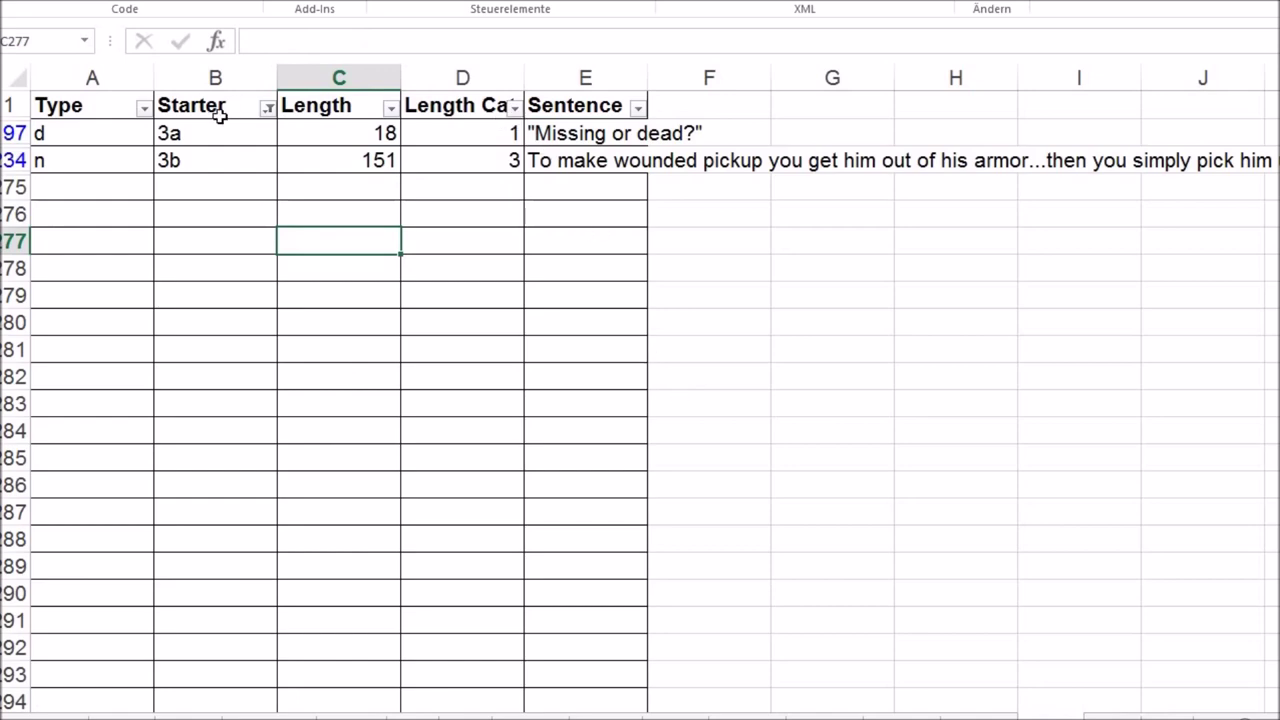
# Show the sentences of all starter categories again and scan the complete list for how types and starters alternate
pyautogui.moveTo(223, 111); pyautogui.dragTo(742, 716)
pyautogui.click(776, 697)
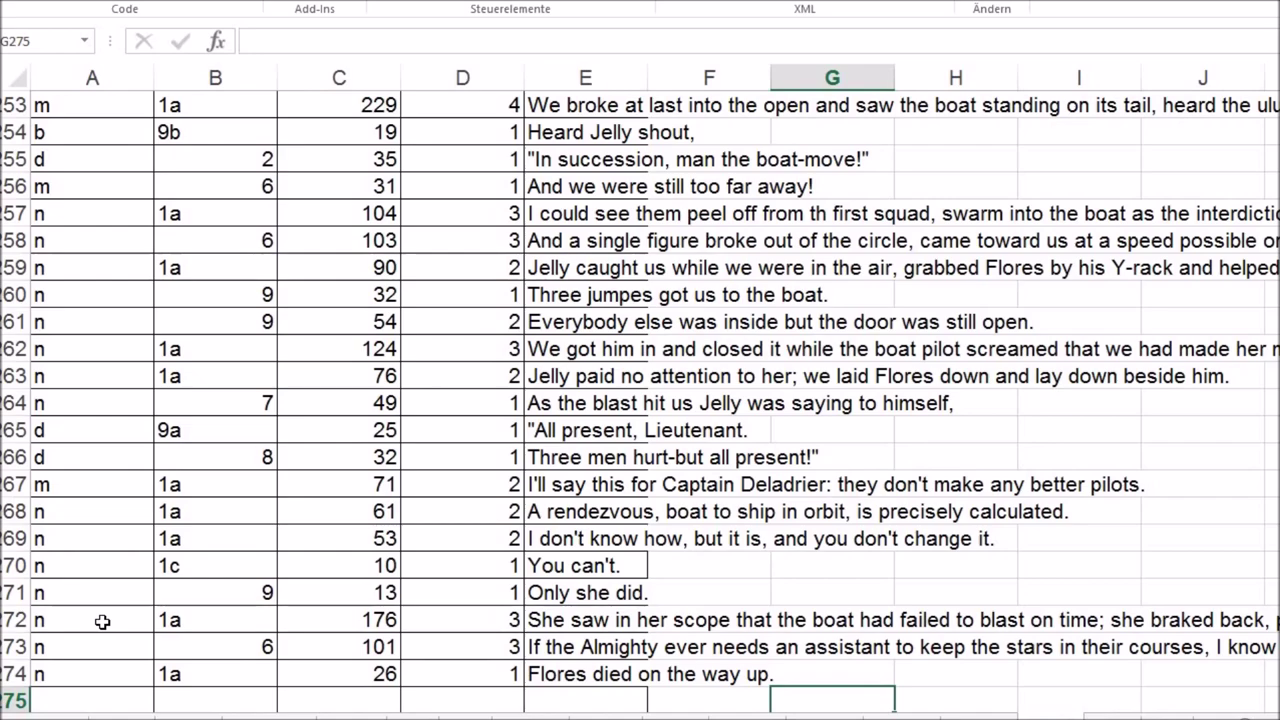
pyautogui.scroll(15, 102, 621)
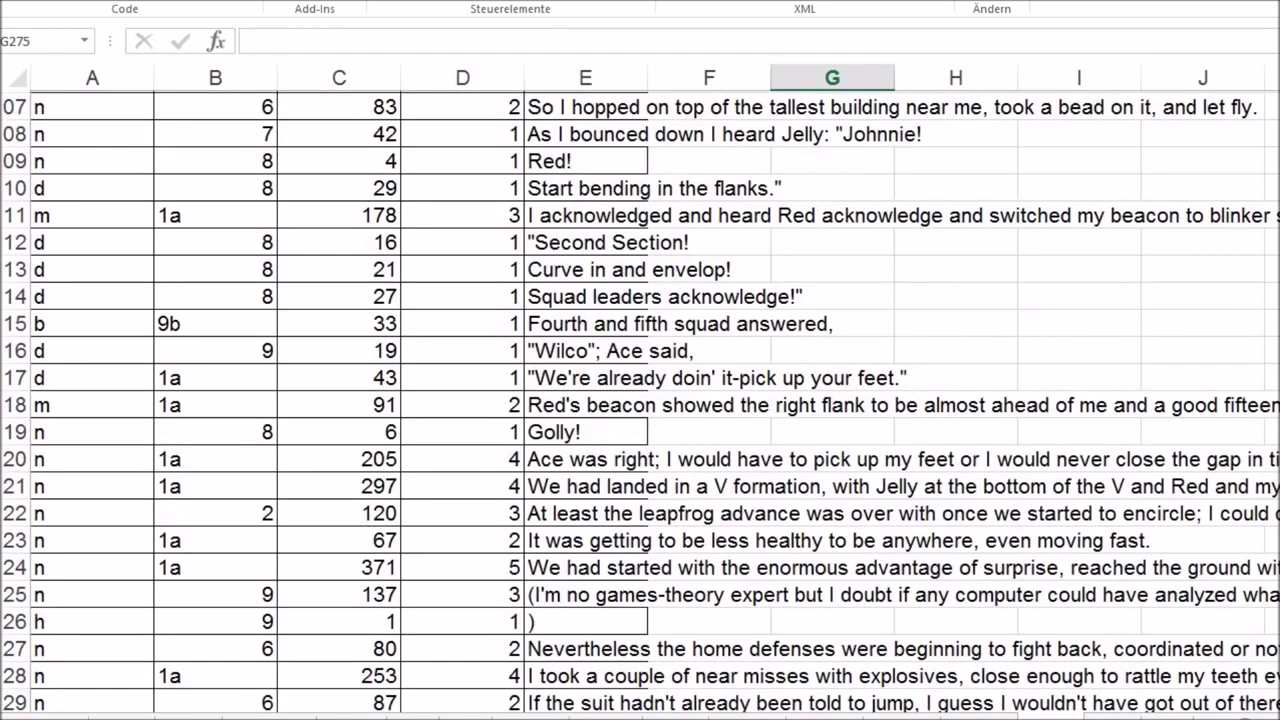
pyautogui.scroll(4, 640, 401)
pyautogui.scroll(3, 1021, 533)
pyautogui.scroll(-13, 1021, 533)
# Highlight the sentences in rows 264 to 266 across columns E to H to examine the dialogue passage
pyautogui.scroll(1, 1021, 533)
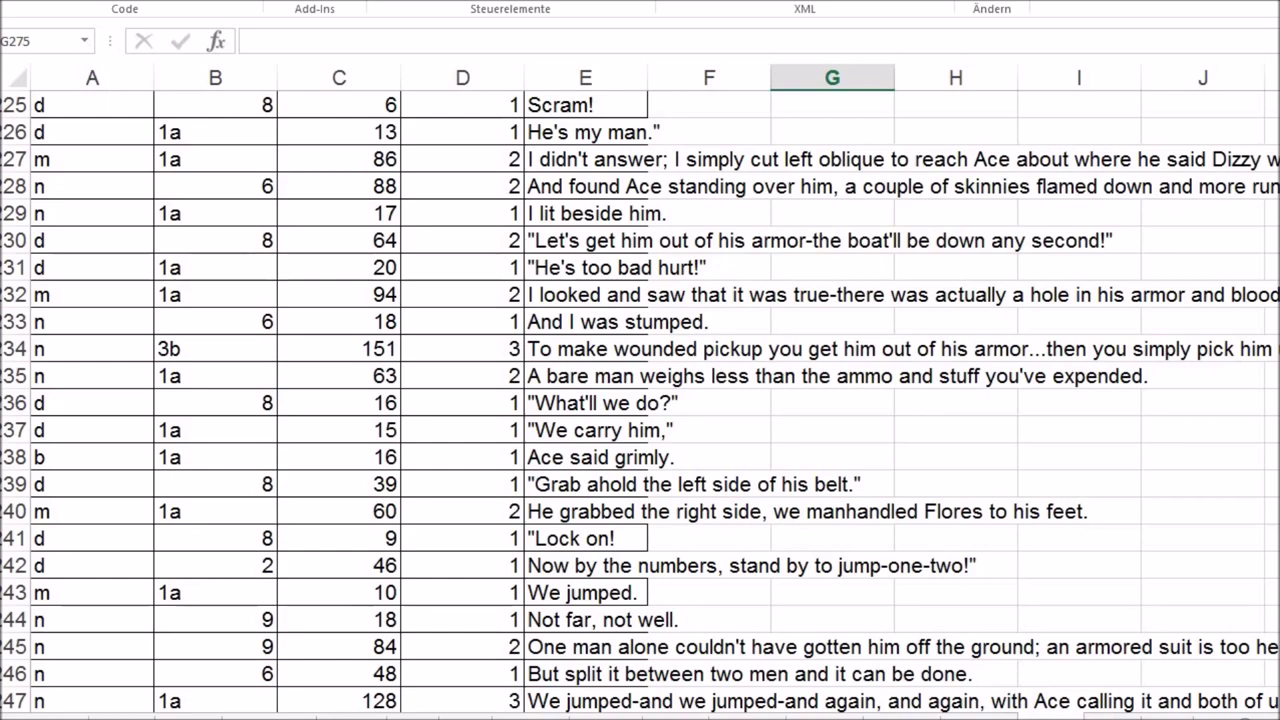
pyautogui.hotkey('ctrl', 'z')
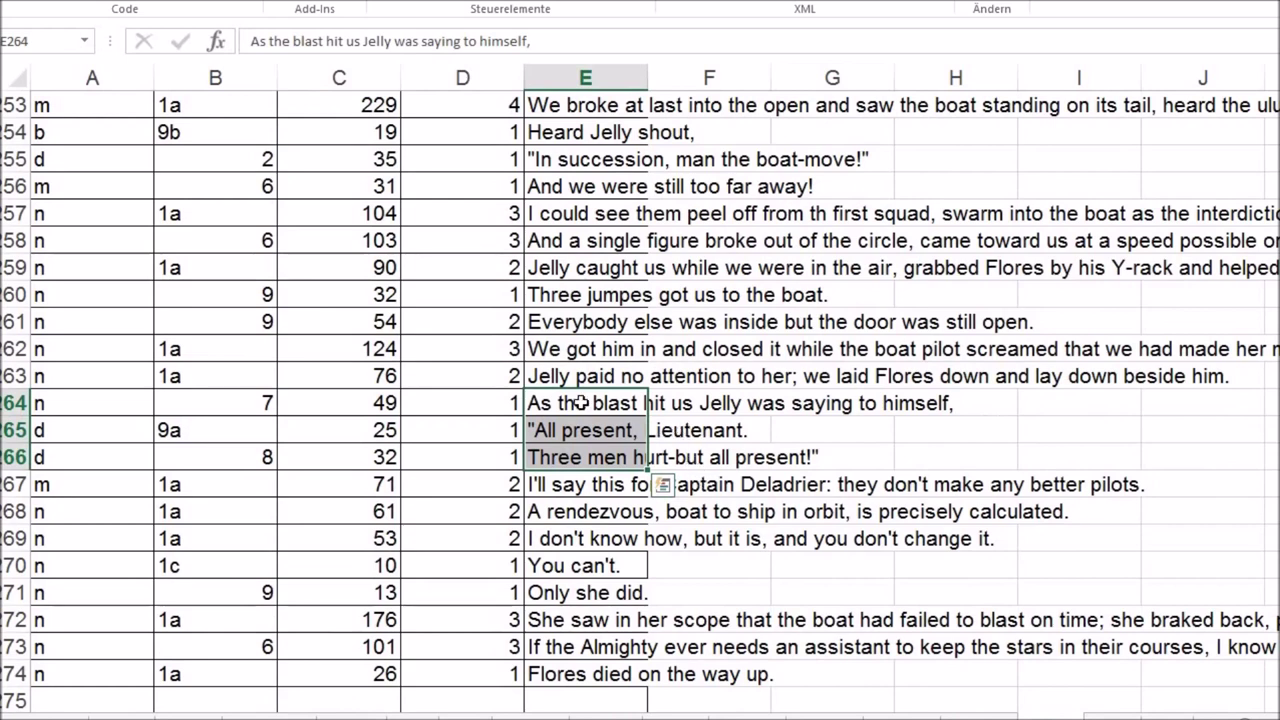
pyautogui.moveTo(580, 402); pyautogui.dragTo(1000, 460)
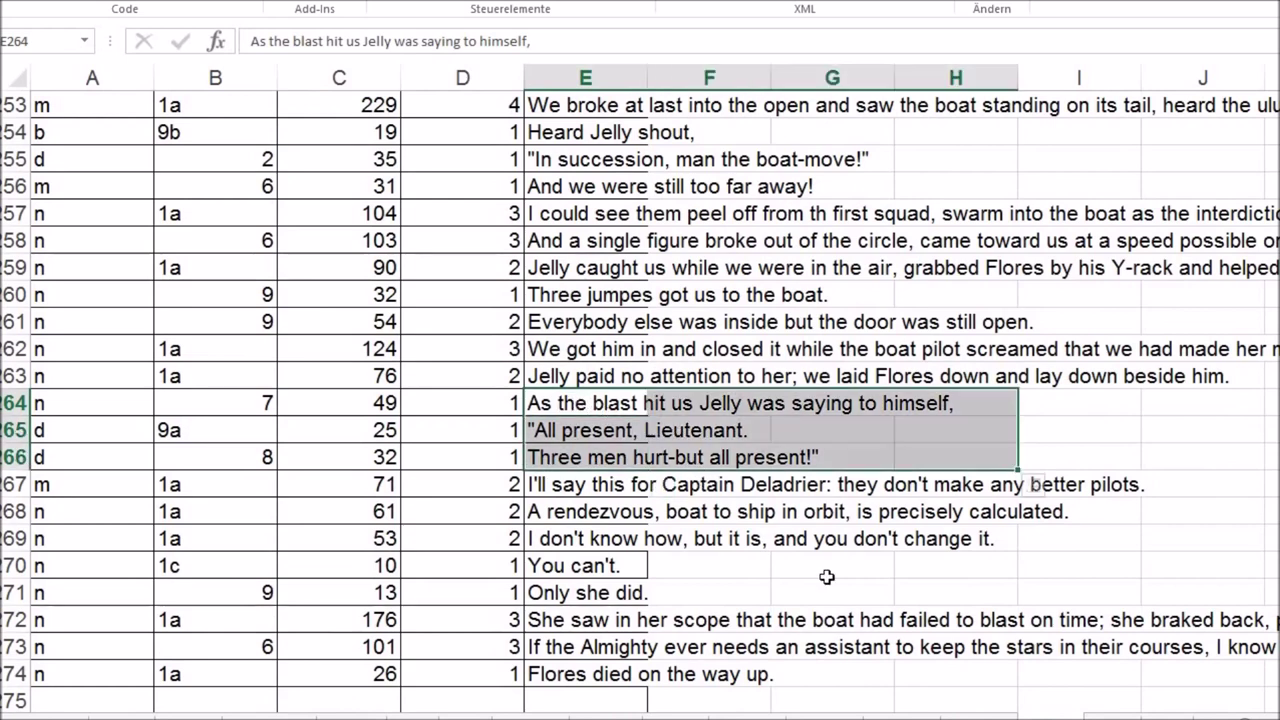